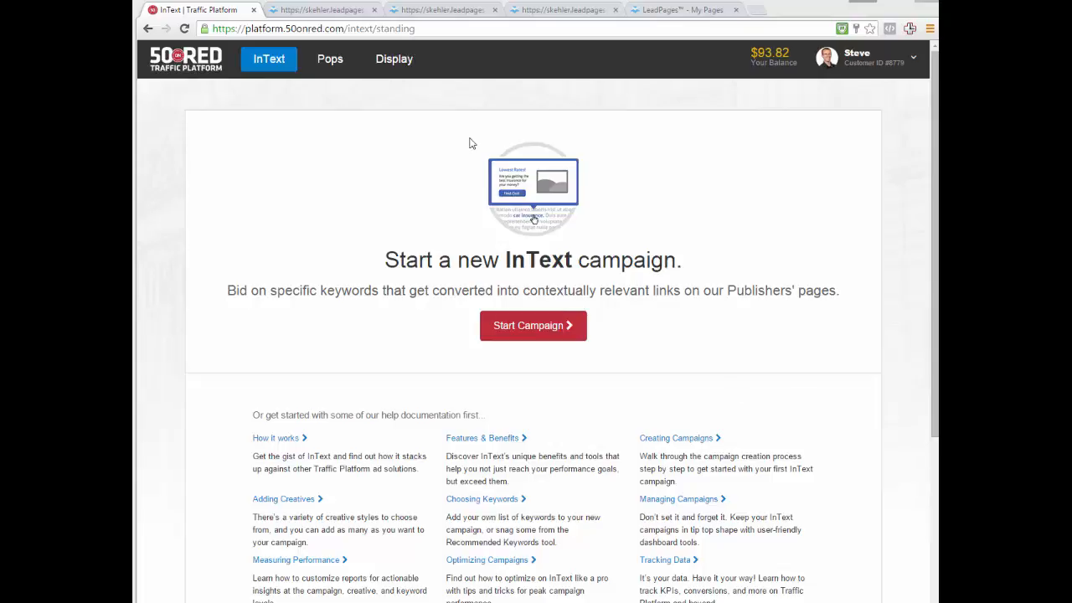
# - Switch from InText to the Pops overview dashboard
pyautogui.click(331, 60)
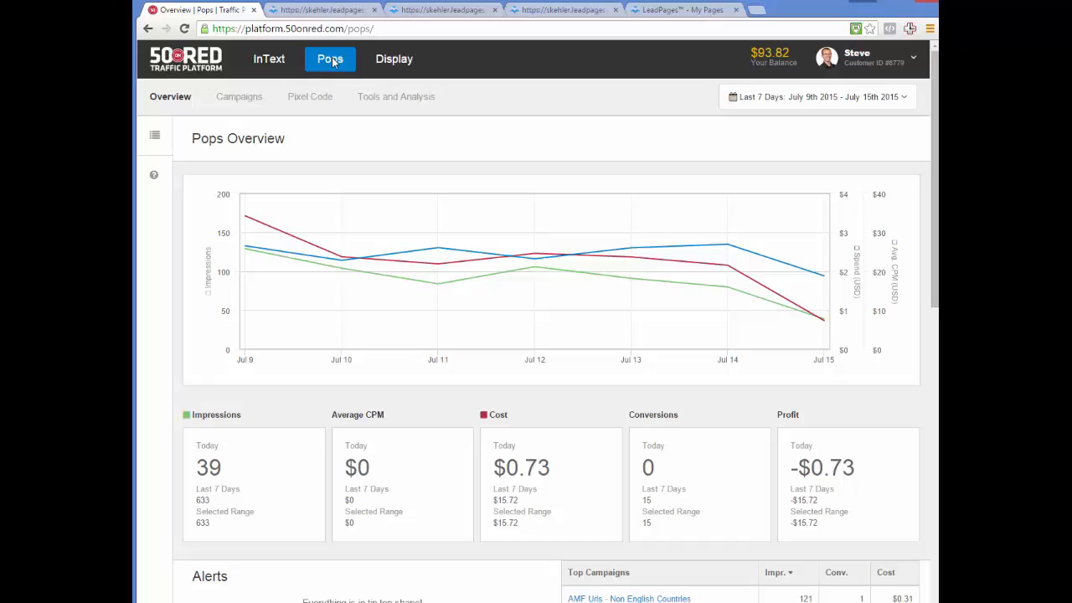
# - Go to the Pops Campaigns list, which is currently empty
pyautogui.click(248, 101)
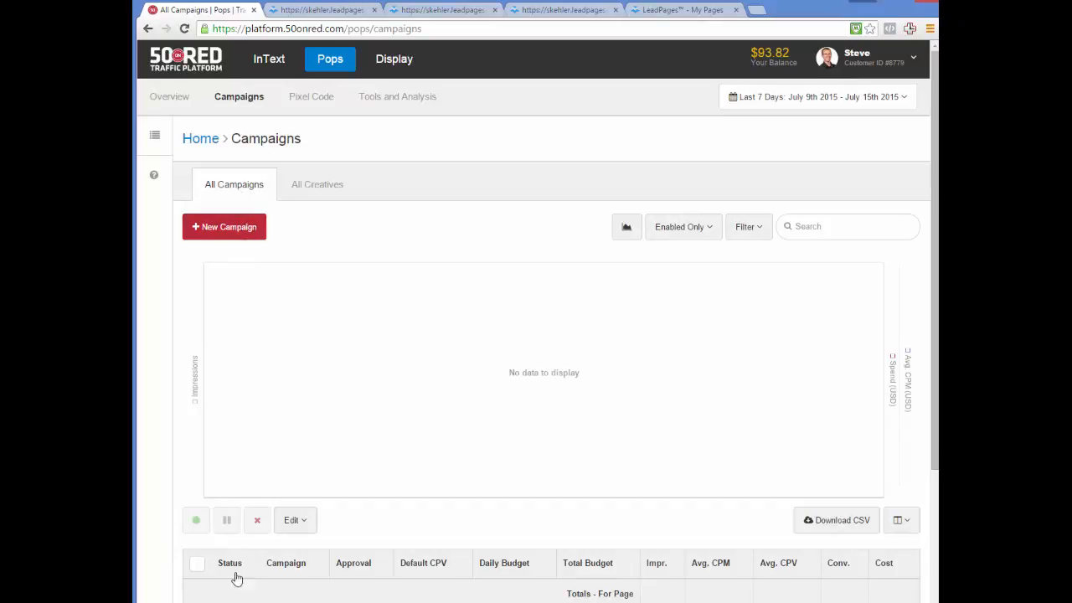
# - Start a new Pops campaign named 'Traveling Checklist'
pyautogui.click(224, 228)
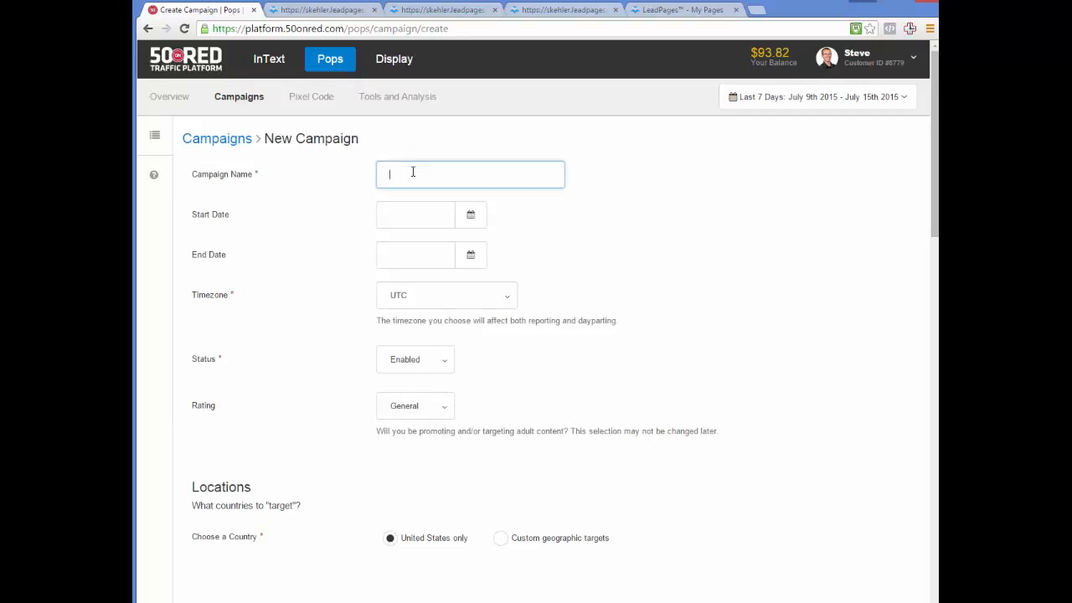
pyautogui.write('Traveling Checklist')
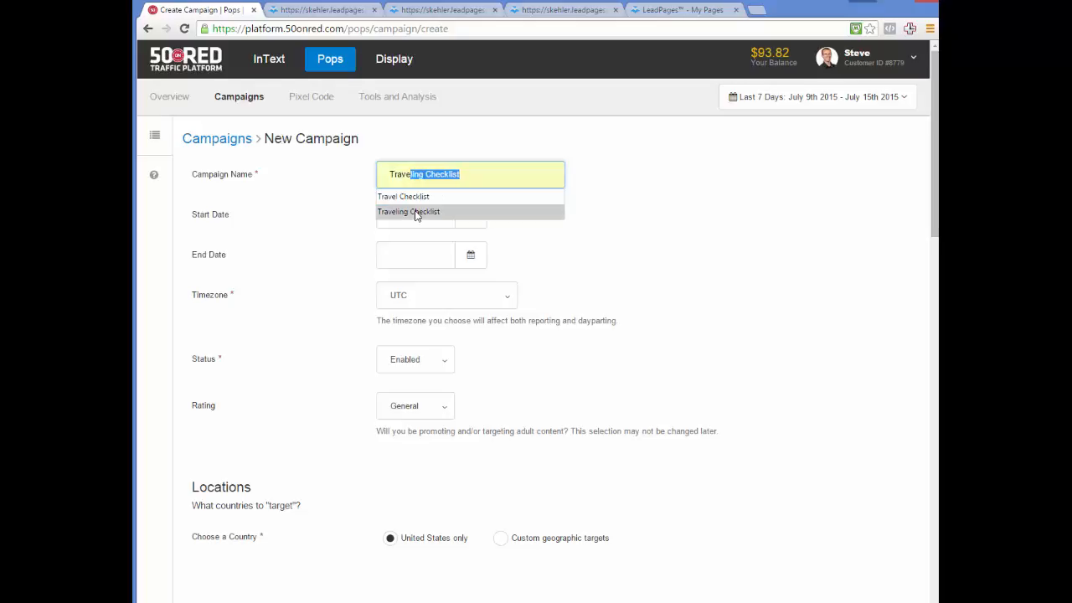
pyautogui.click(416, 212)
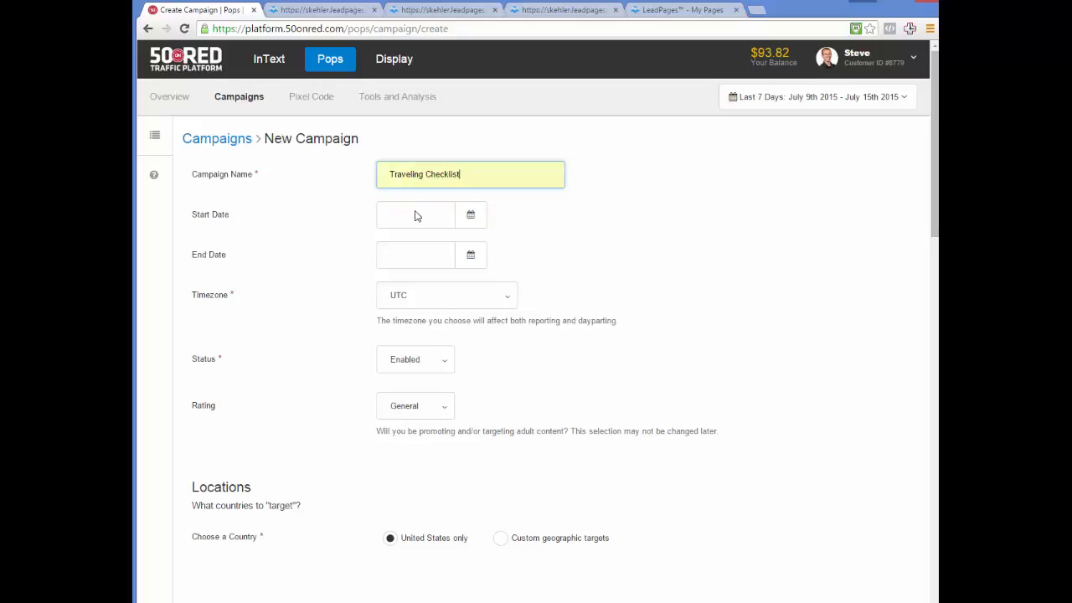
# - Set the campaign to run from 2015-07-15 to 2015-09-30
pyautogui.click(471, 216)
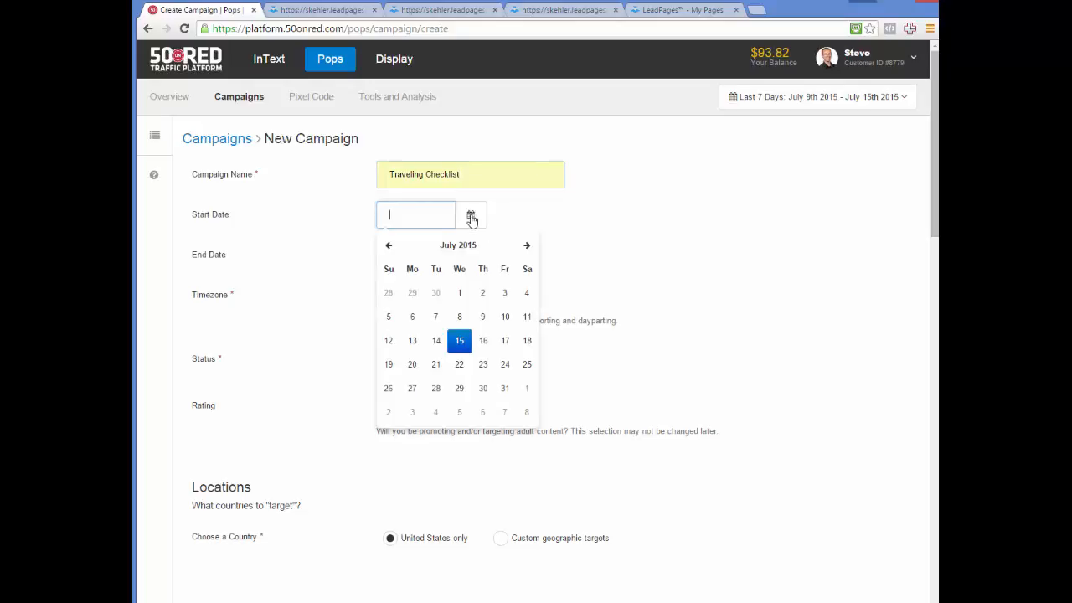
pyautogui.click(459, 343)
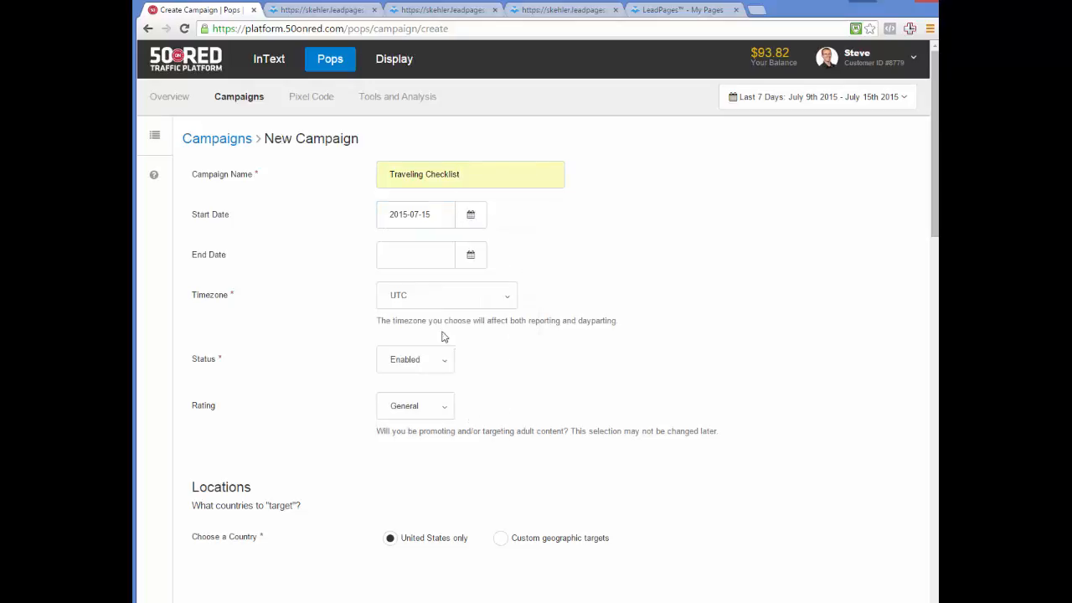
pyautogui.click(469, 258)
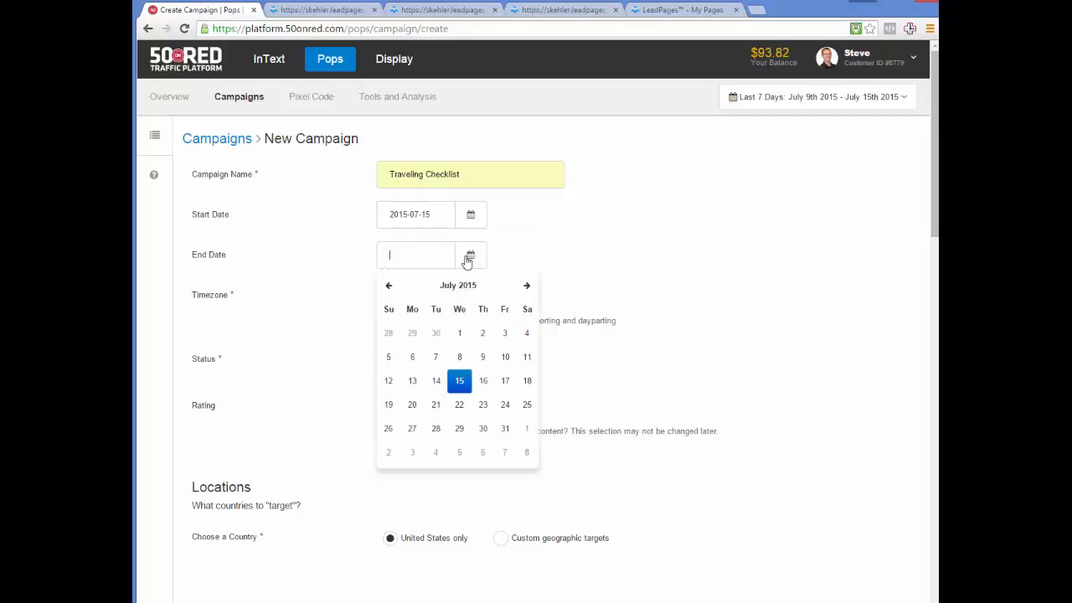
pyautogui.click(528, 287)
pyautogui.click(529, 286)
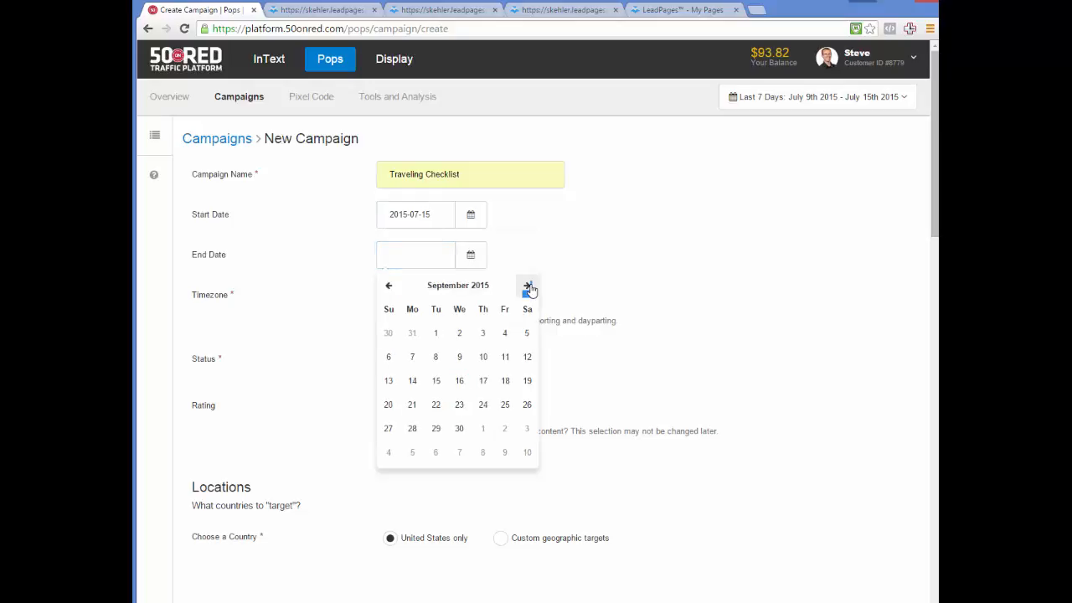
pyautogui.click(459, 428)
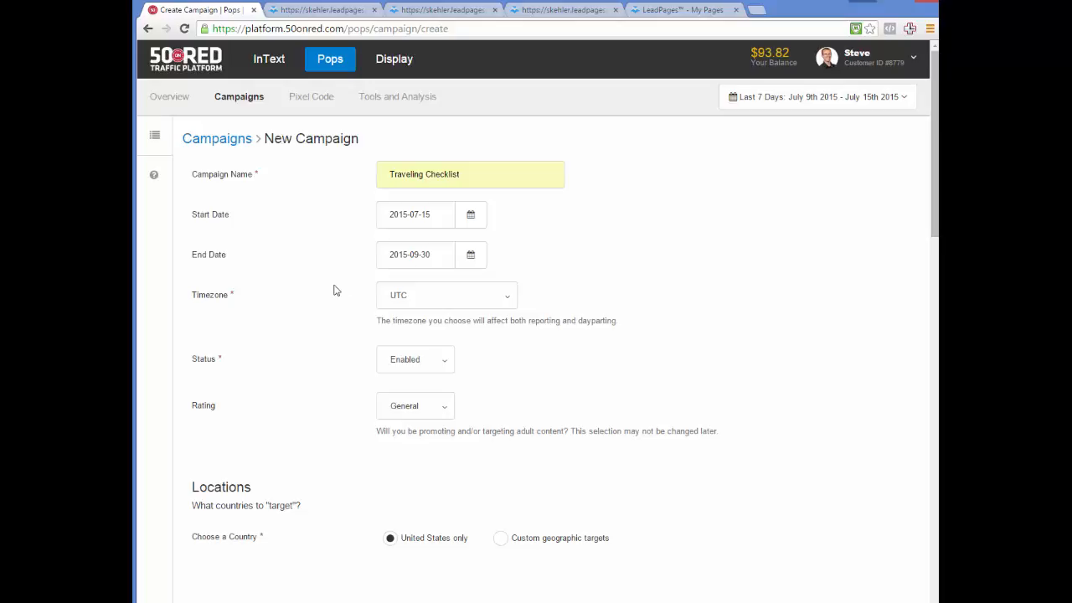
# - Set the timezone to America/Los_Angeles, keeping status Enabled and rating General
pyautogui.click(510, 299)
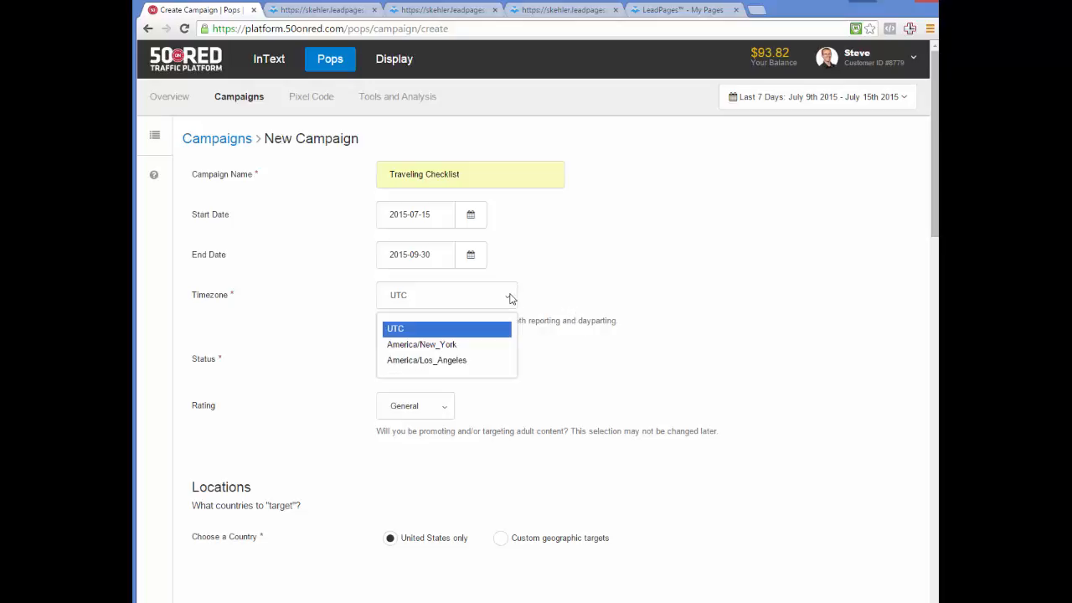
pyautogui.click(475, 362)
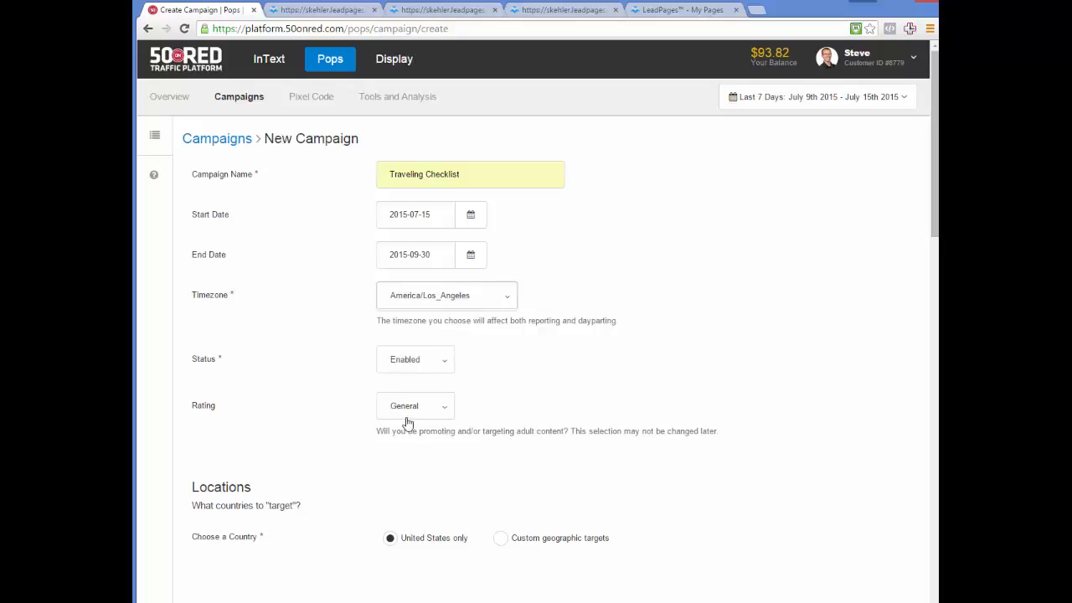
pyautogui.click(444, 365)
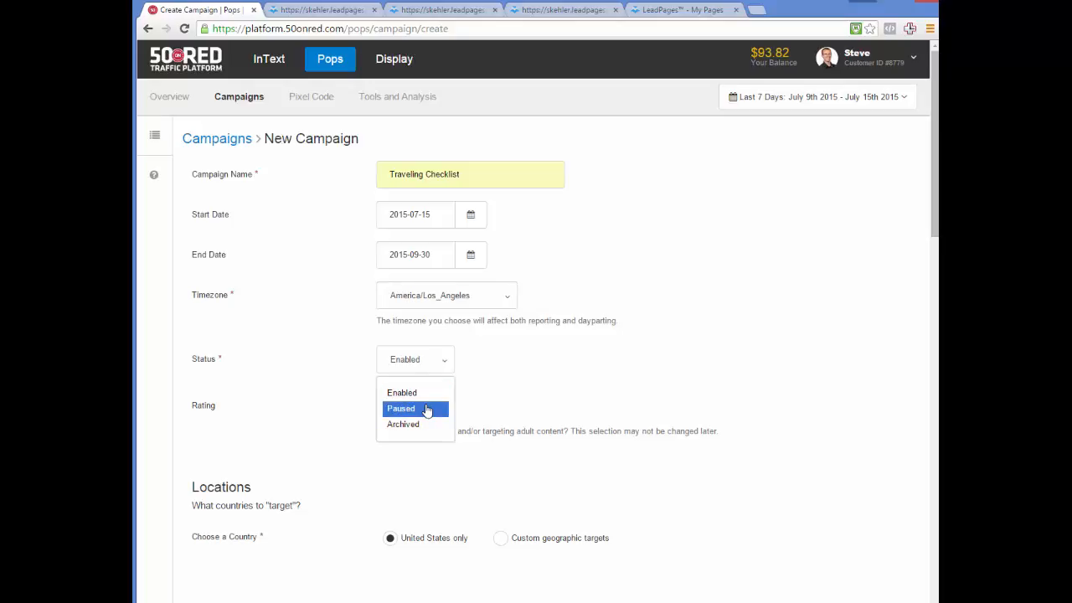
pyautogui.click(427, 393)
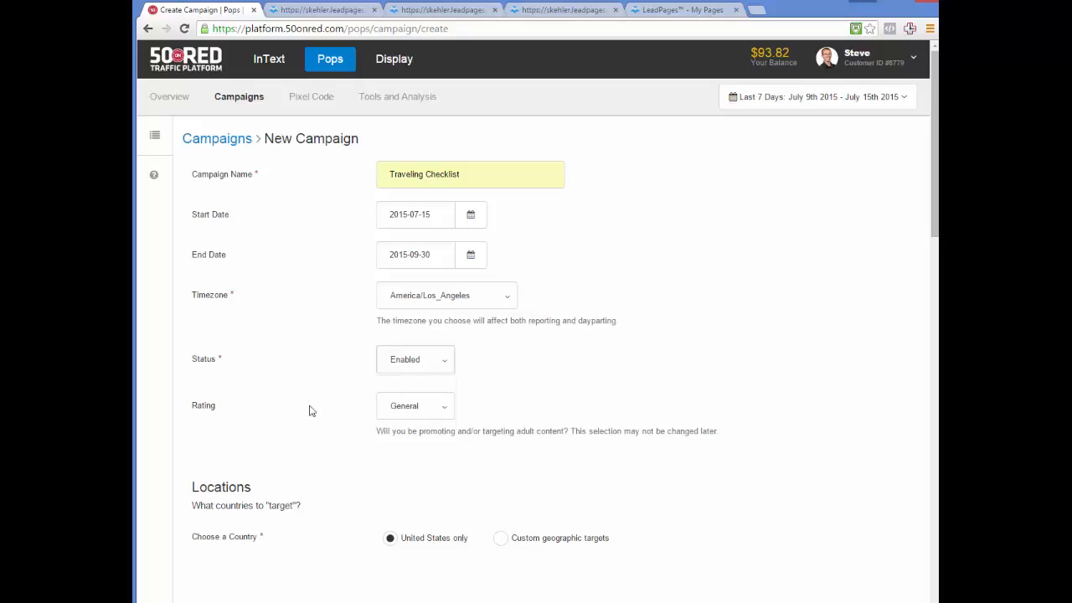
pyautogui.click(439, 407)
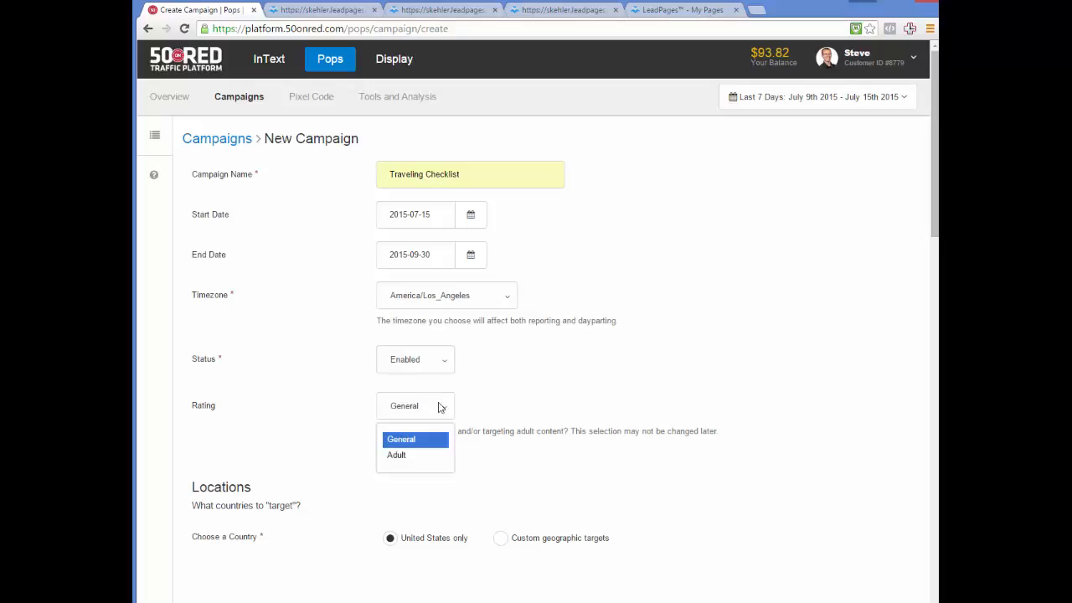
pyautogui.click(400, 440)
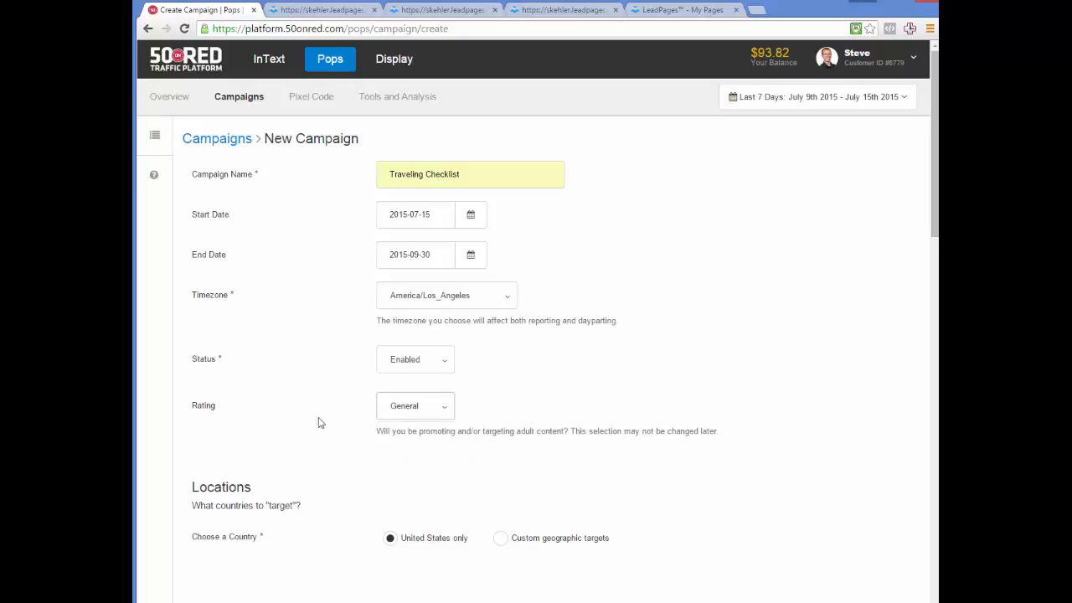
pyautogui.scroll(-3, 318, 423)
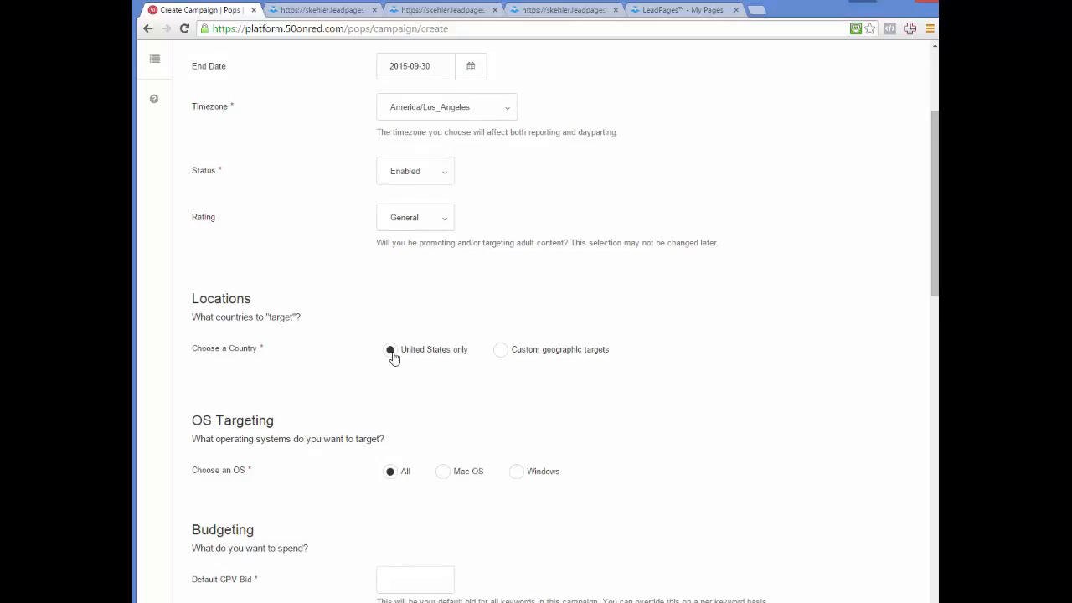
pyautogui.click(502, 351)
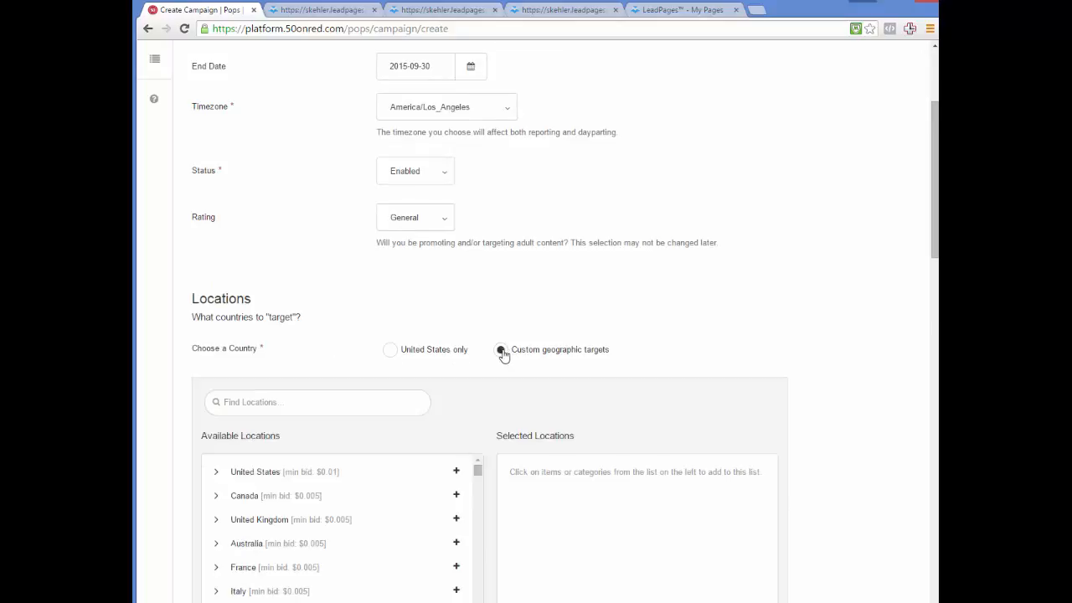
pyautogui.scroll(-2, 615, 299)
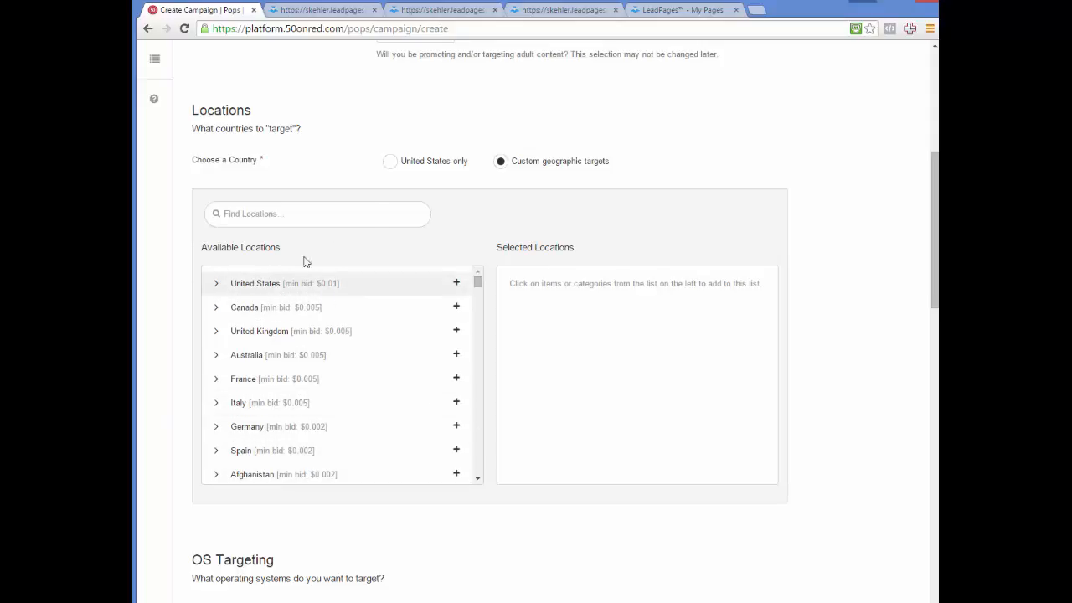
pyautogui.click(391, 164)
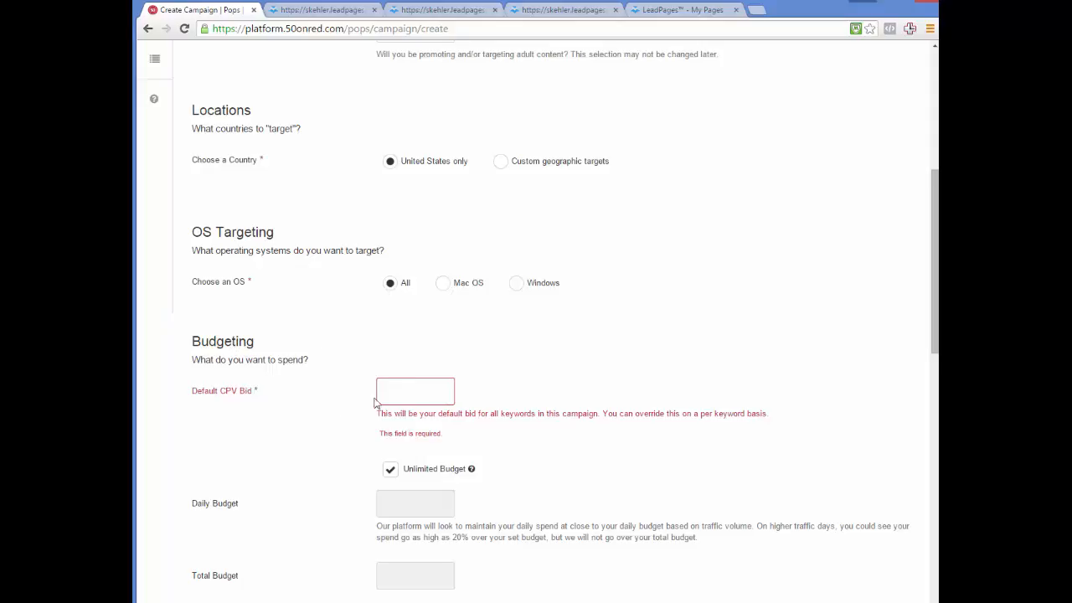
# - Enter a default CPV bid of 0.01
pyautogui.click(406, 392)
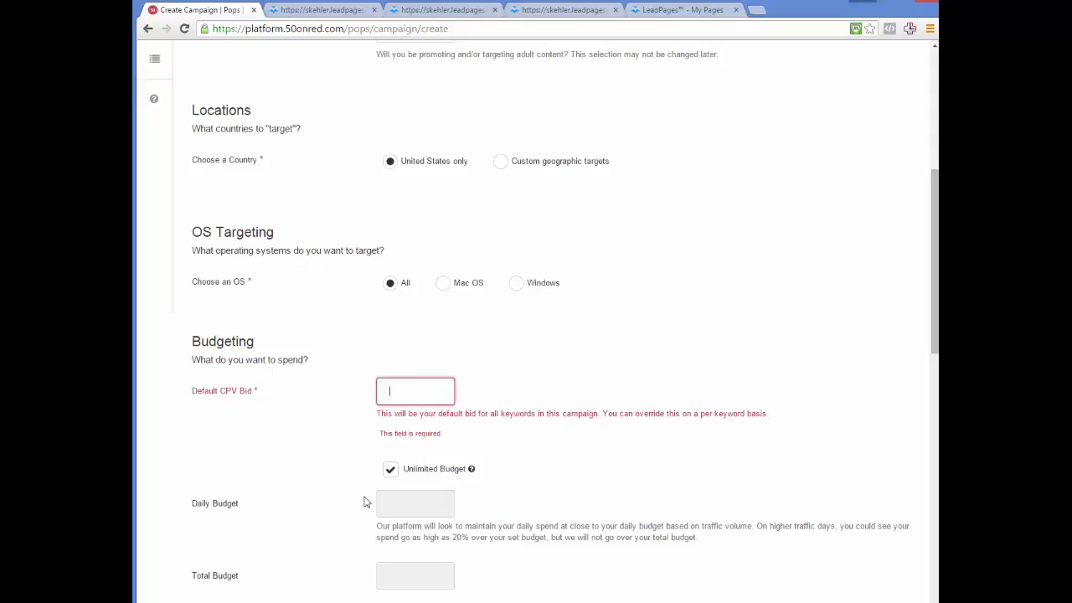
pyautogui.write('0.01')
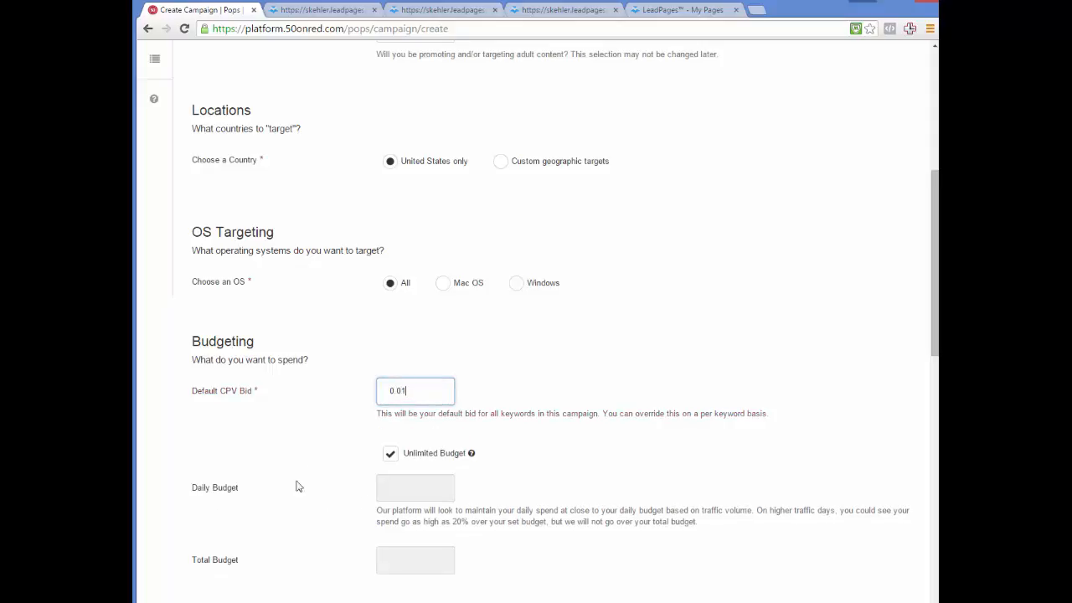
pyautogui.click(310, 436)
pyautogui.scroll(-2, 351, 411)
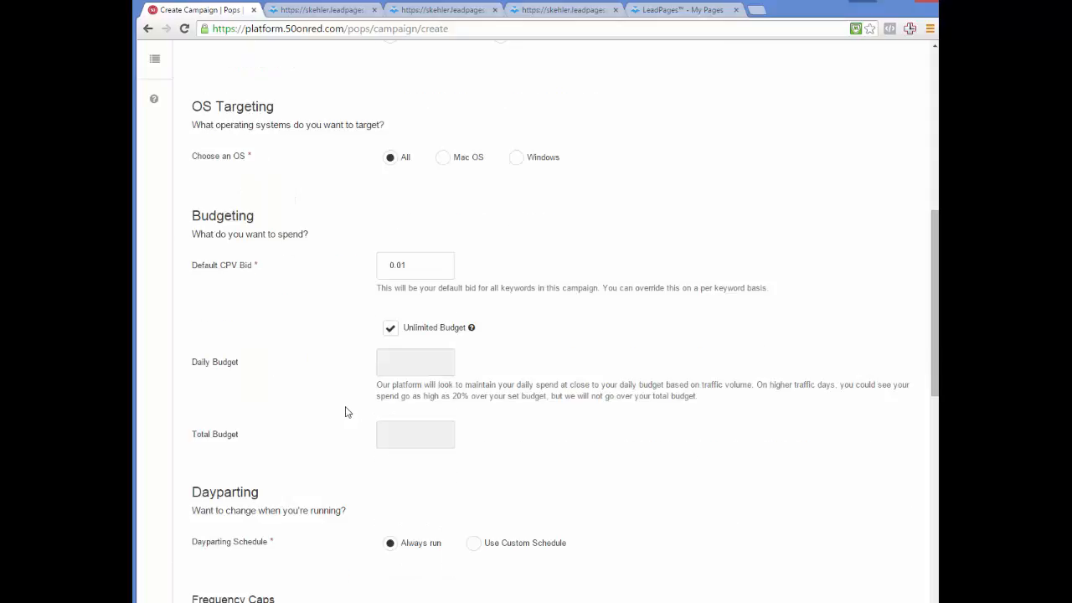
# - Turn off Unlimited Budget and set a 5.00 daily and 50.00 total budget
pyautogui.click(390, 330)
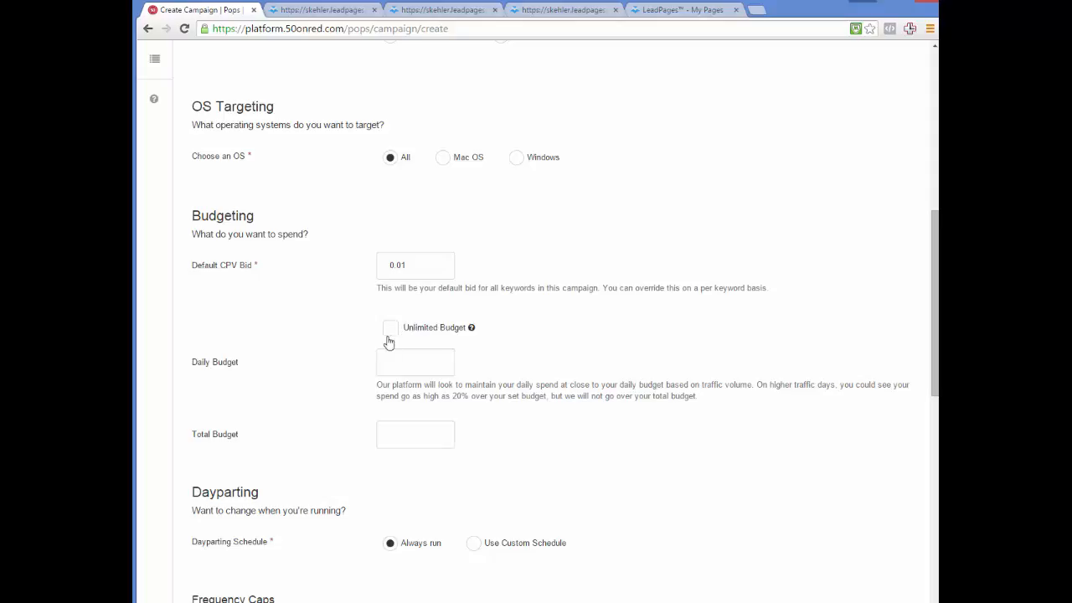
pyautogui.click(406, 362)
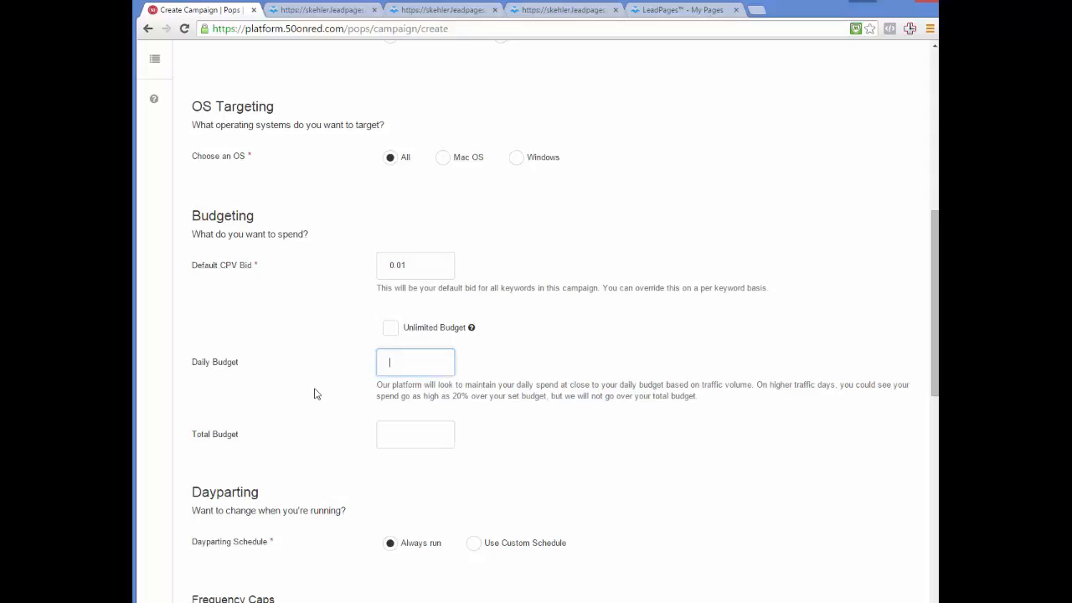
pyautogui.write('5.00')
pyautogui.click(397, 434)
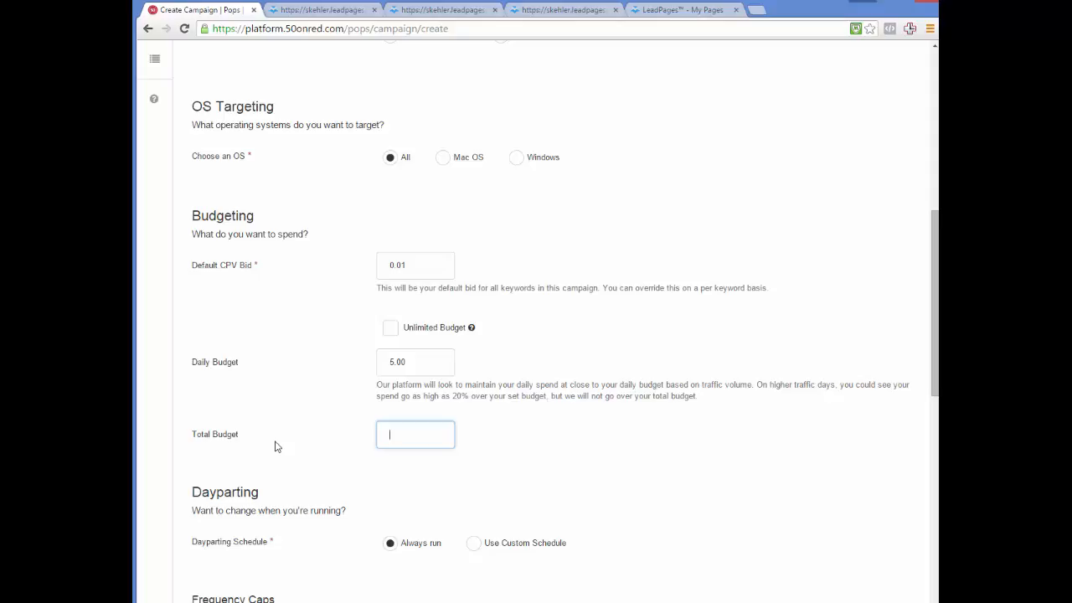
pyautogui.write('50.00')
pyautogui.click(276, 447)
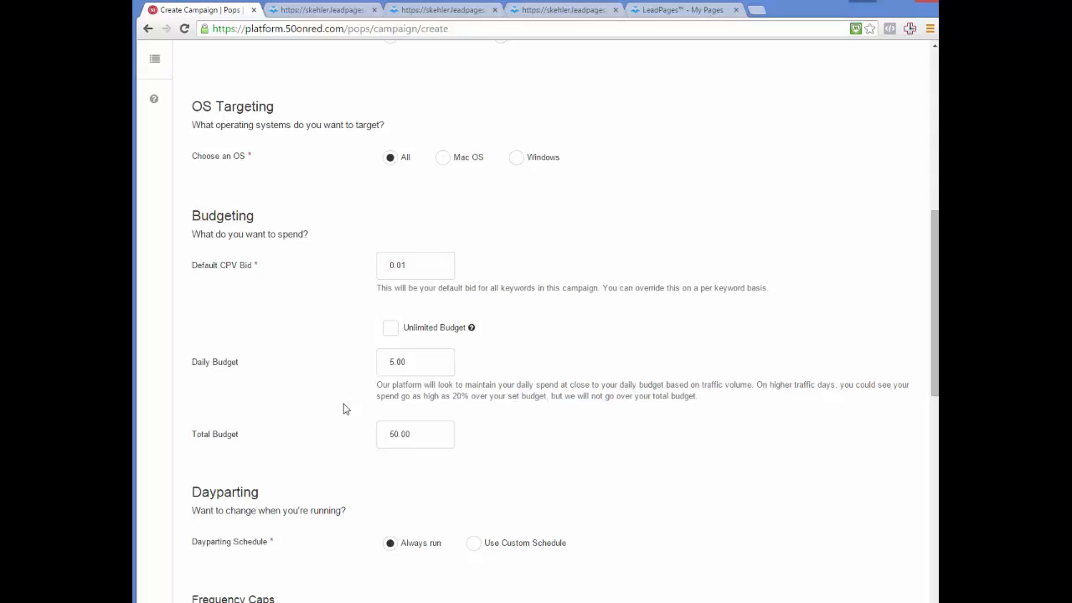
pyautogui.scroll(-2, 343, 409)
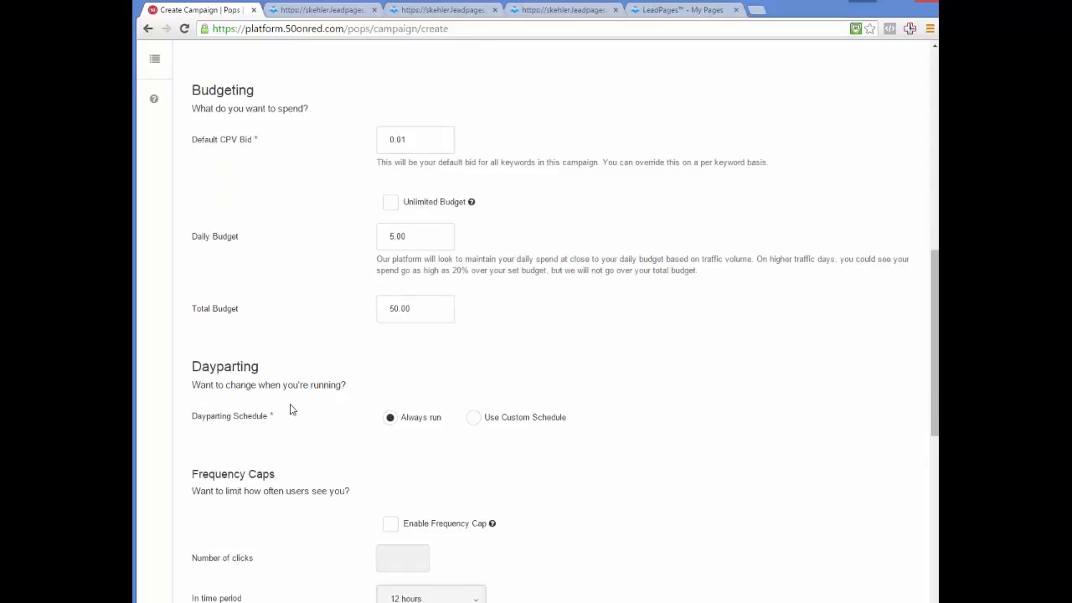
# - Keep the dayparting schedule on Always run instead of a custom schedule
pyautogui.scroll(-1, 306, 395)
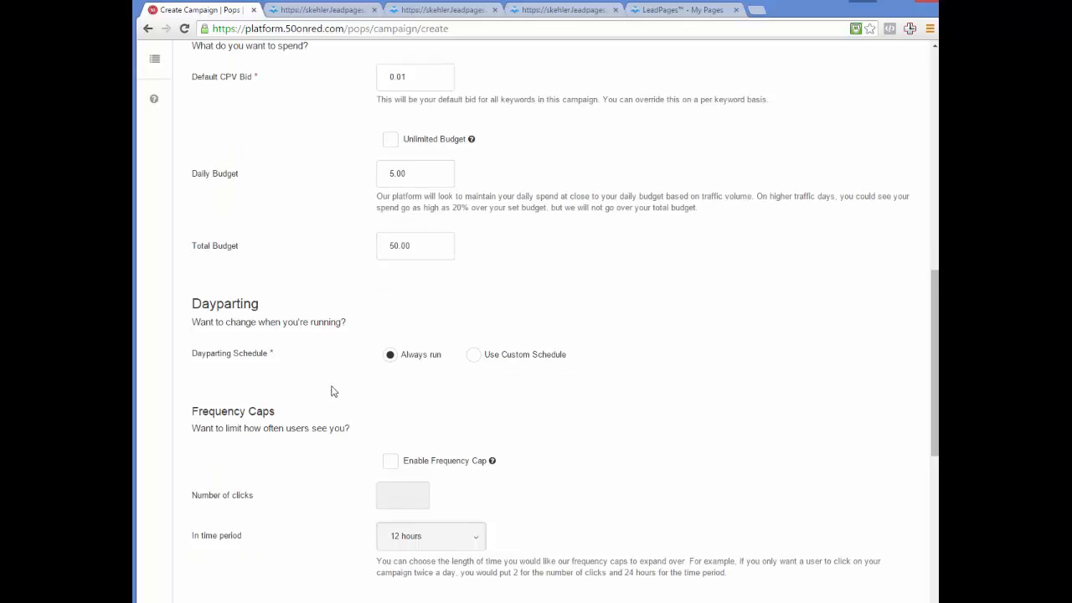
pyautogui.click(476, 359)
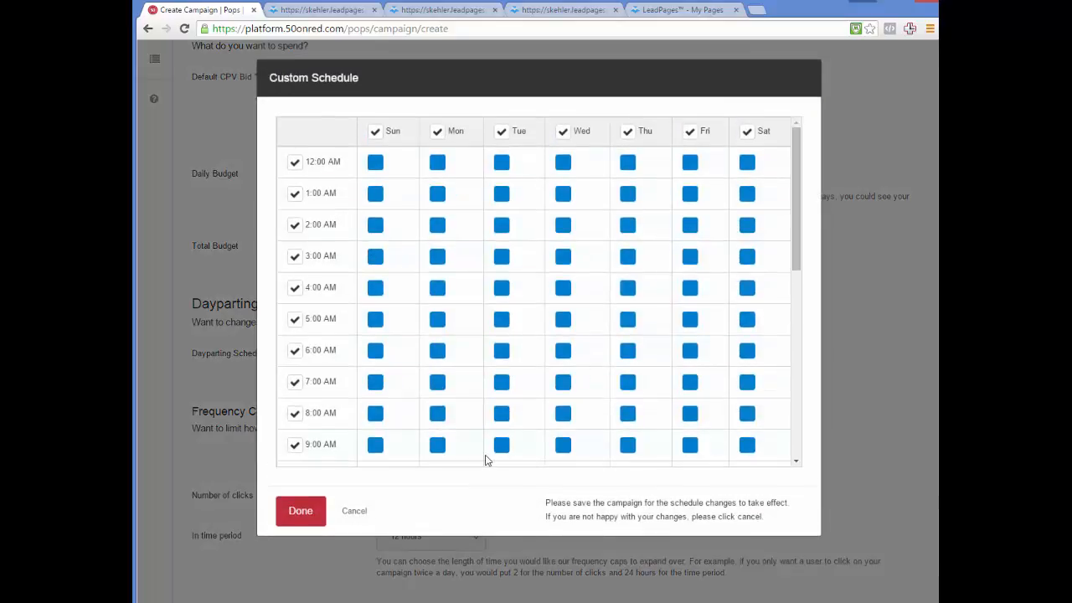
pyautogui.click(355, 512)
pyautogui.click(389, 356)
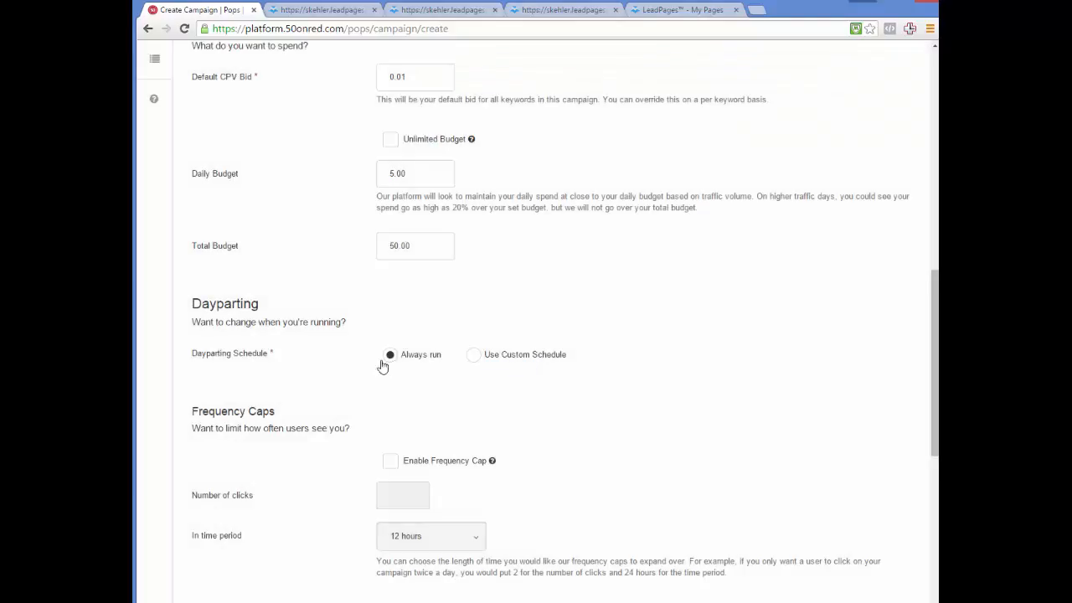
pyautogui.scroll(-2, 293, 344)
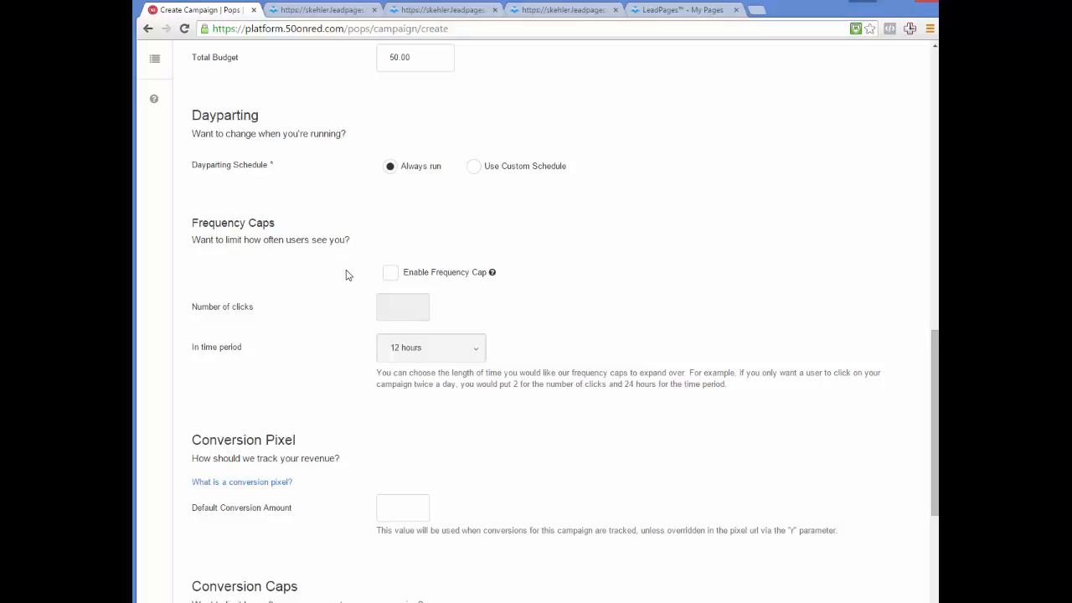
# - Enable a frequency cap of 1 click per 24 hours
pyautogui.click(390, 274)
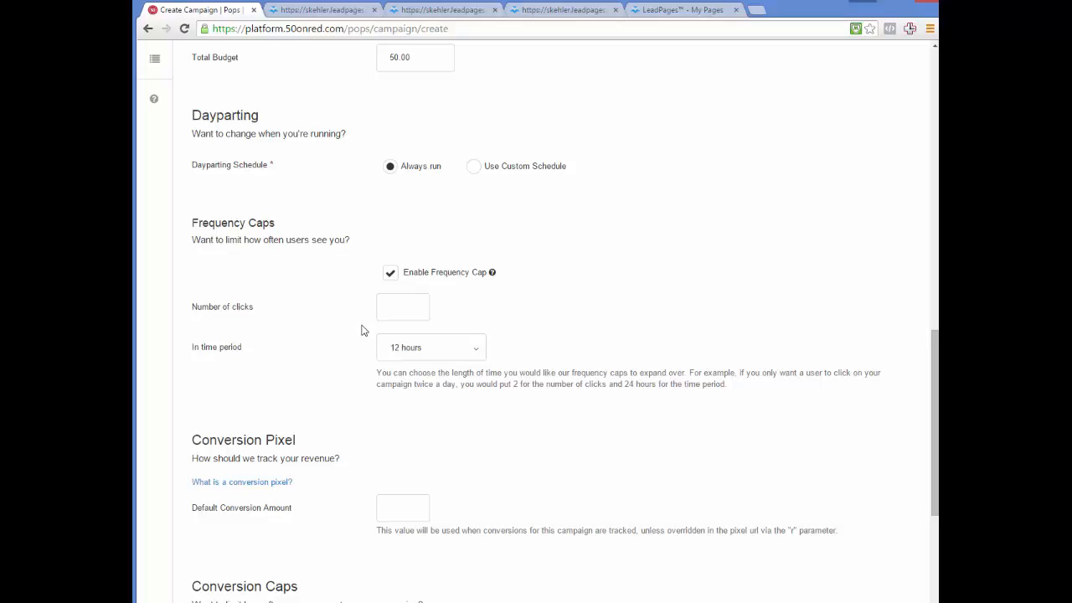
pyautogui.click(404, 308)
pyautogui.write('1')
pyautogui.click(409, 346)
pyautogui.click(413, 445)
# - Review the rest of the campaign form and save the campaign
pyautogui.scroll(-3, 332, 400)
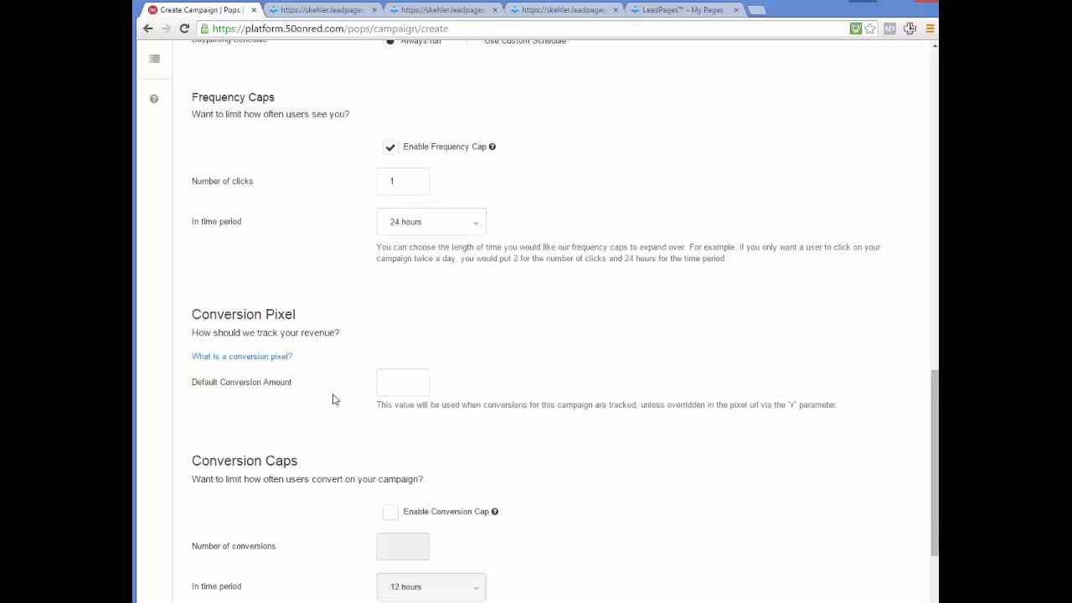
pyautogui.scroll(-1, 333, 399)
pyautogui.scroll(-1, 333, 399)
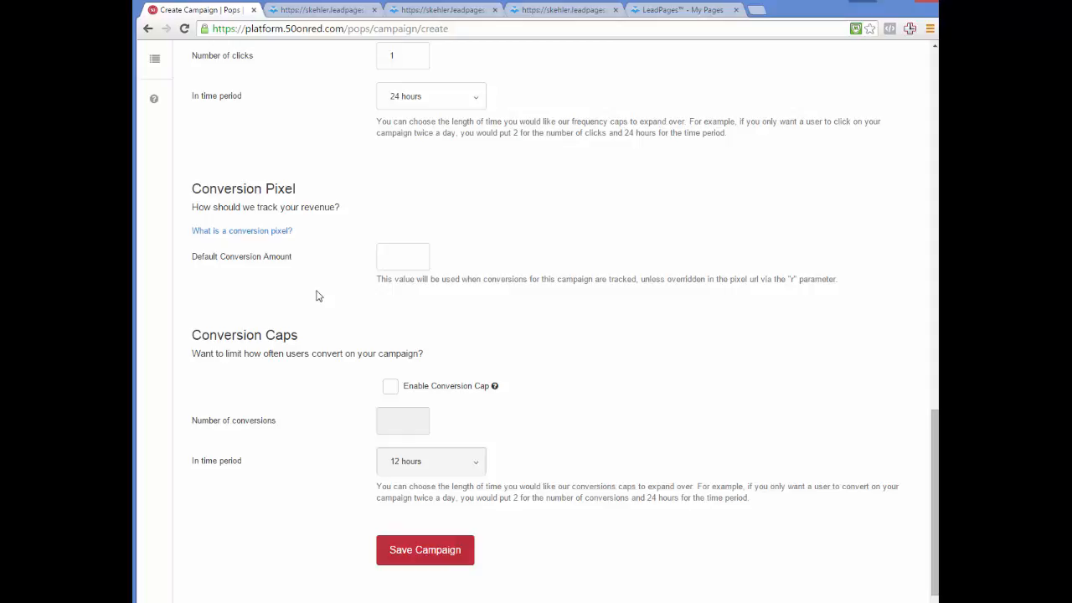
pyautogui.scroll(-1, 328, 387)
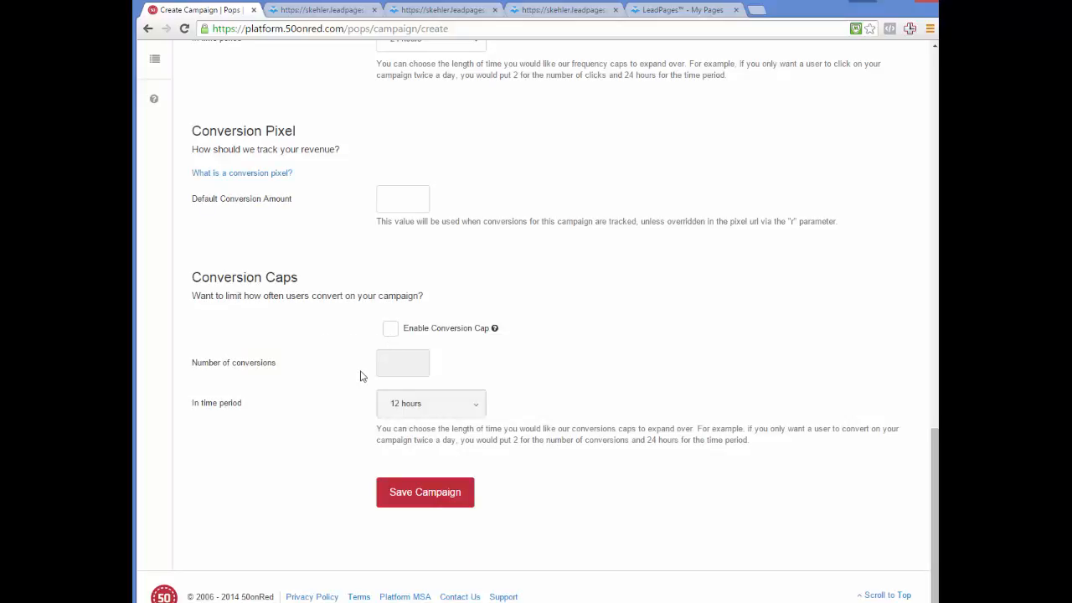
pyautogui.scroll(3, 360, 369)
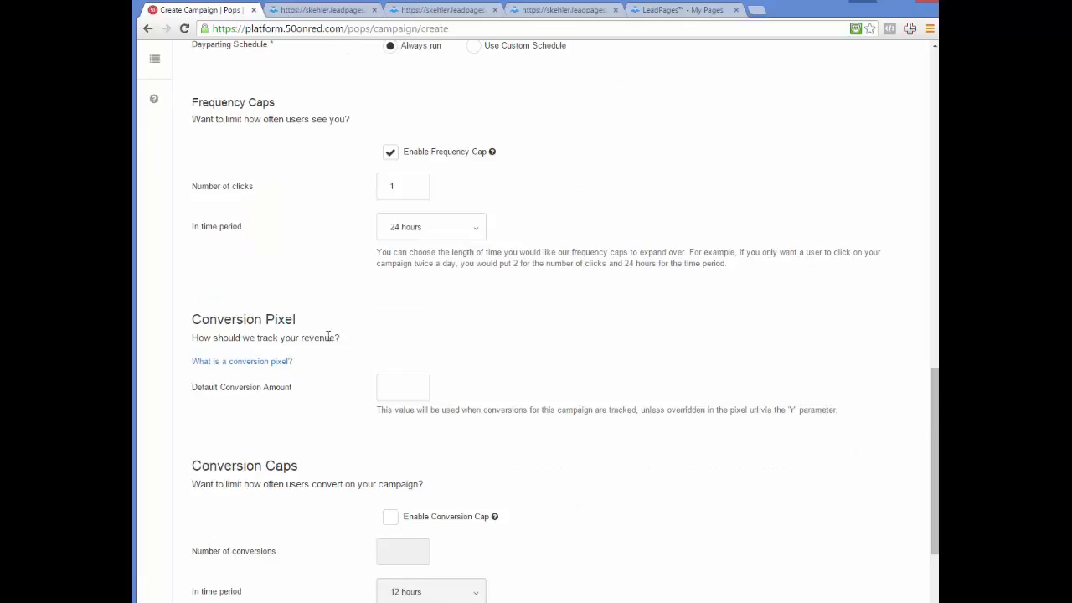
pyautogui.scroll(-2, 331, 335)
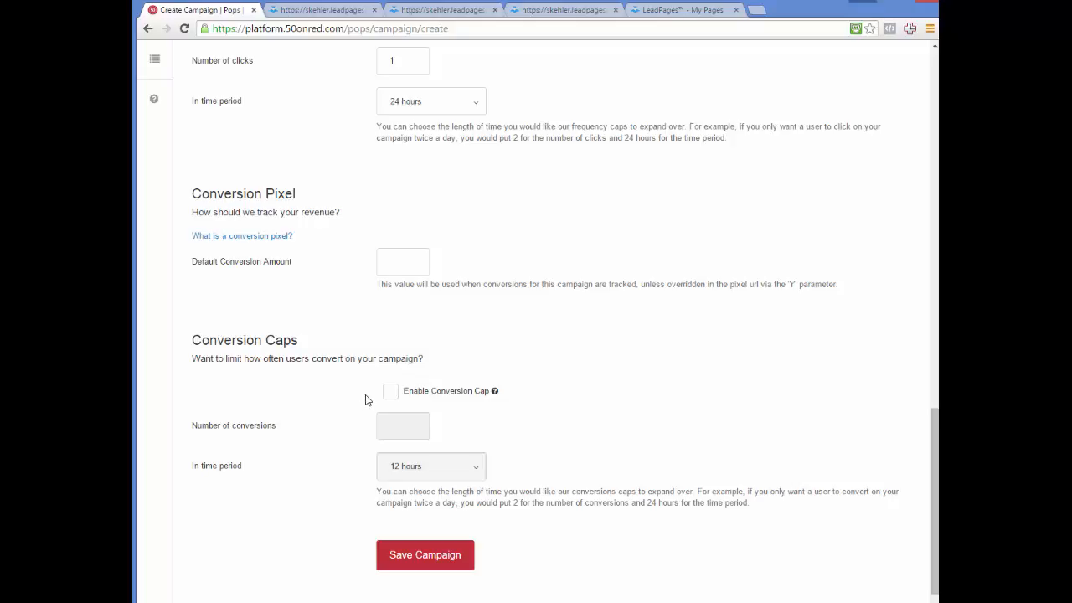
pyautogui.scroll(2, 366, 399)
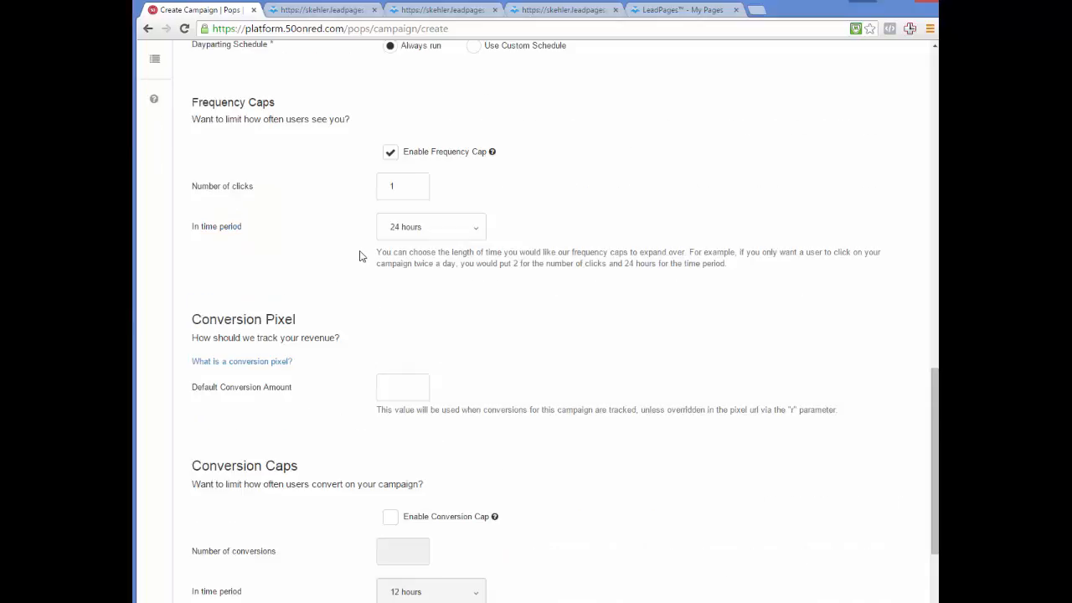
pyautogui.scroll(-2, 362, 256)
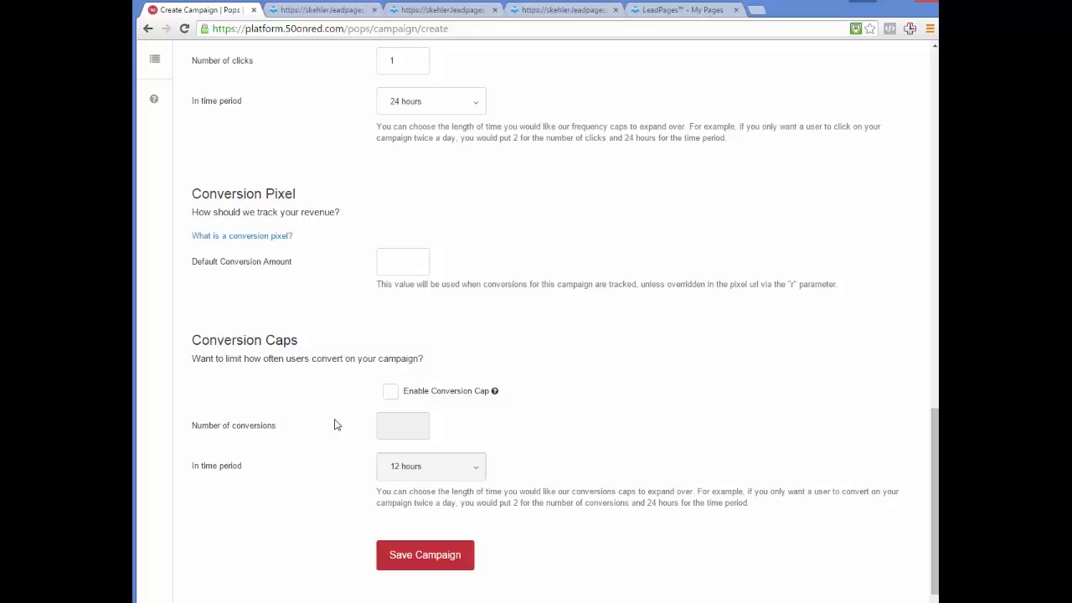
pyautogui.click(406, 565)
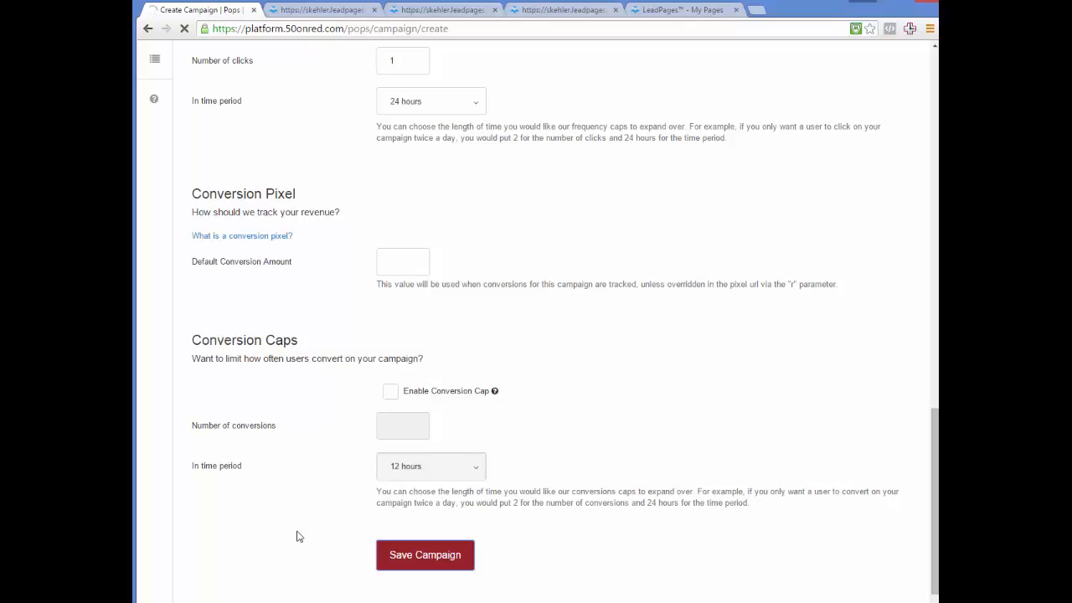
# - Scroll through the saved Traveling Checklist campaign form to check its budgets and cap
pyautogui.scroll(5, 298, 536)
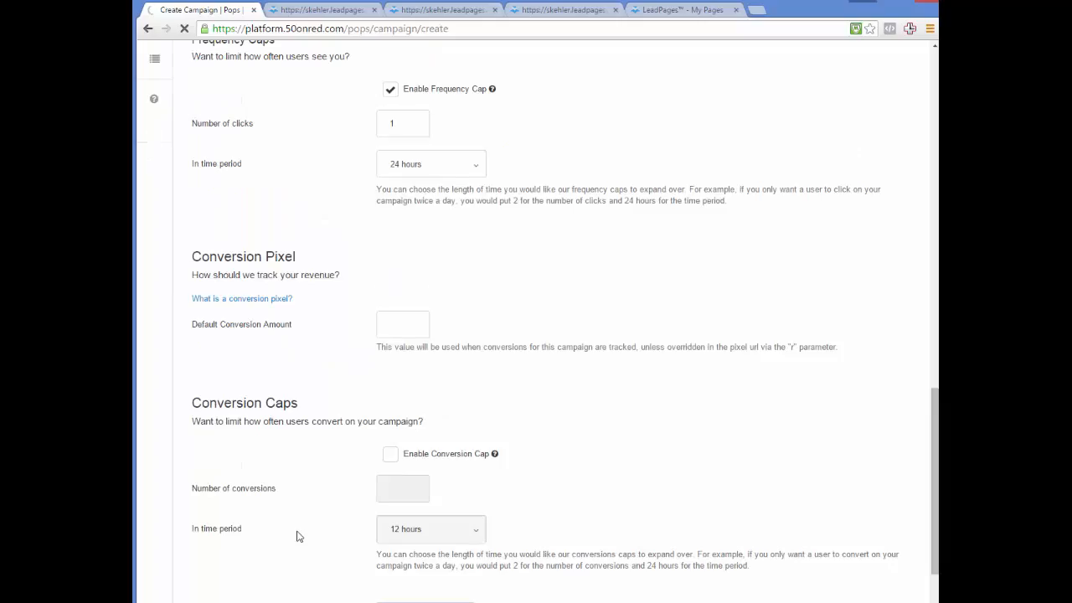
pyautogui.scroll(10, 298, 533)
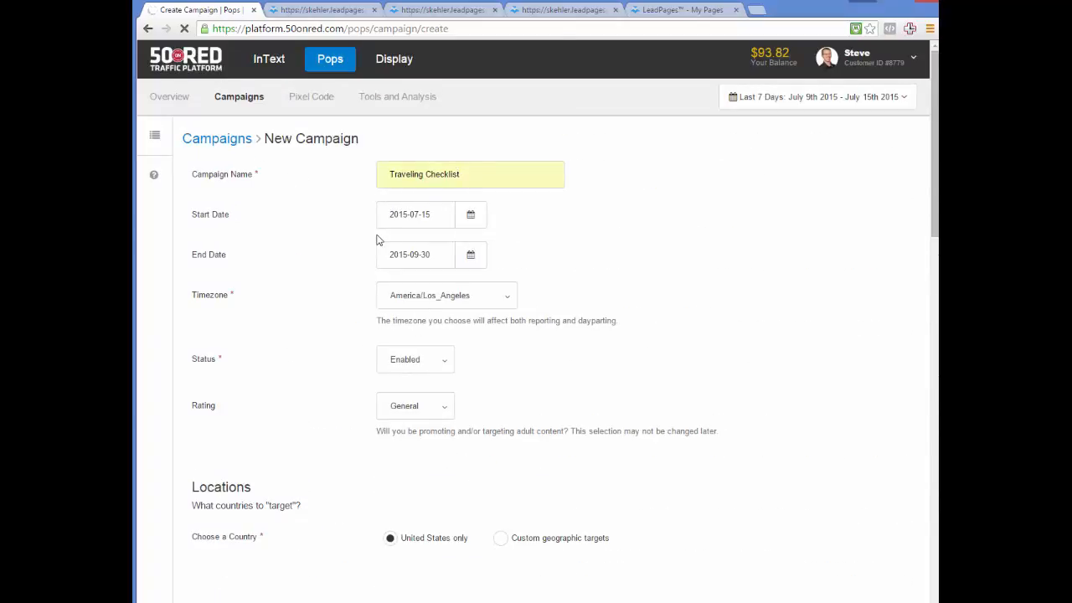
pyautogui.scroll(-12, 376, 240)
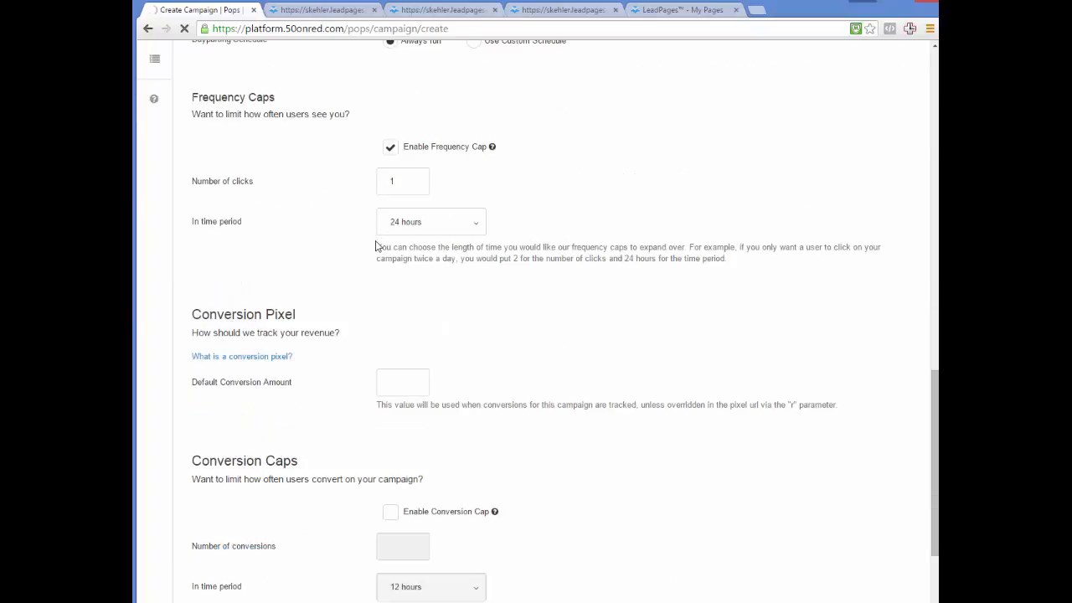
pyautogui.scroll(-3, 376, 243)
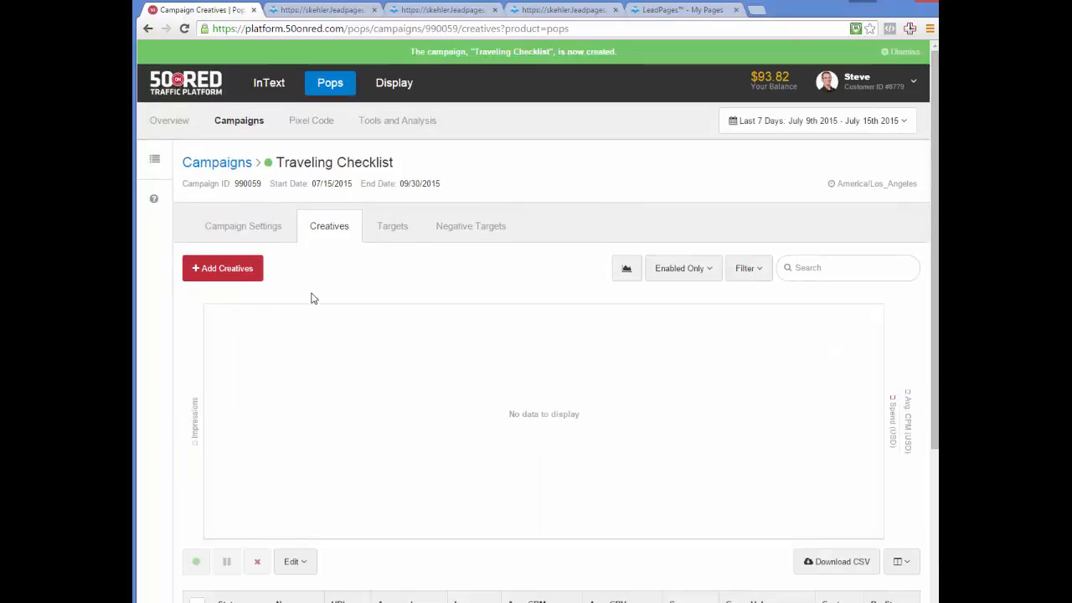
pyautogui.scroll(-1, 318, 299)
pyautogui.scroll(1, 318, 297)
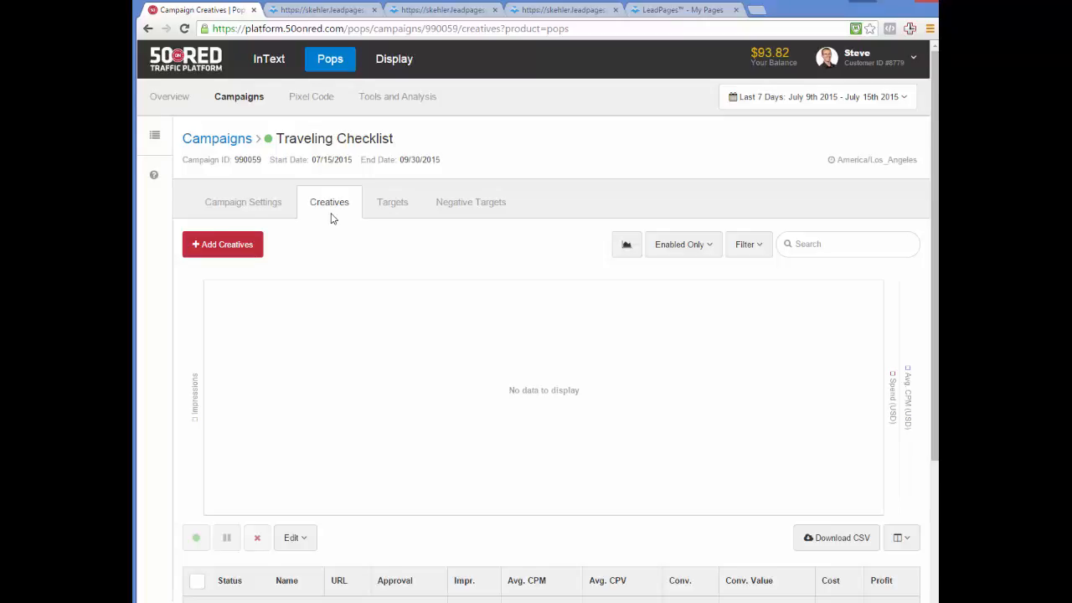
pyautogui.scroll(-3, 331, 219)
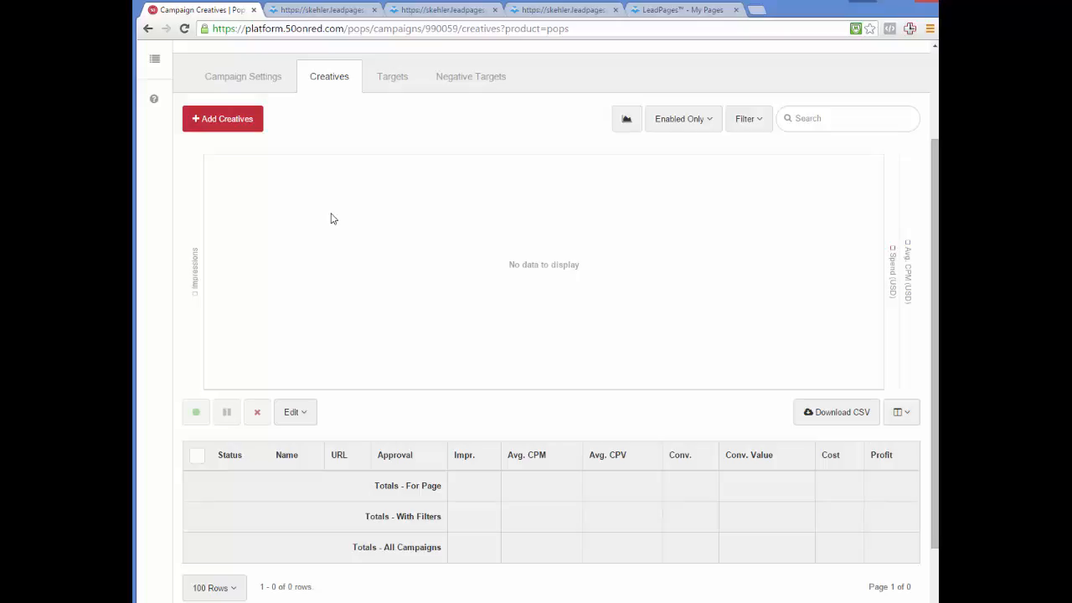
pyautogui.scroll(3, 331, 219)
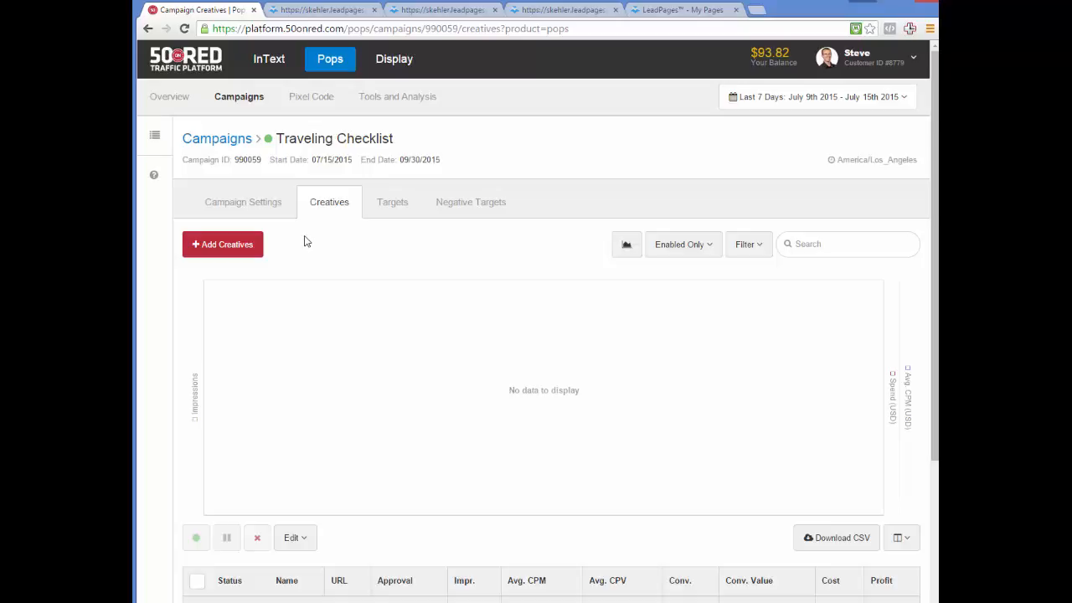
# - Add a new creative named 'Traveling Checklist'
pyautogui.click(239, 252)
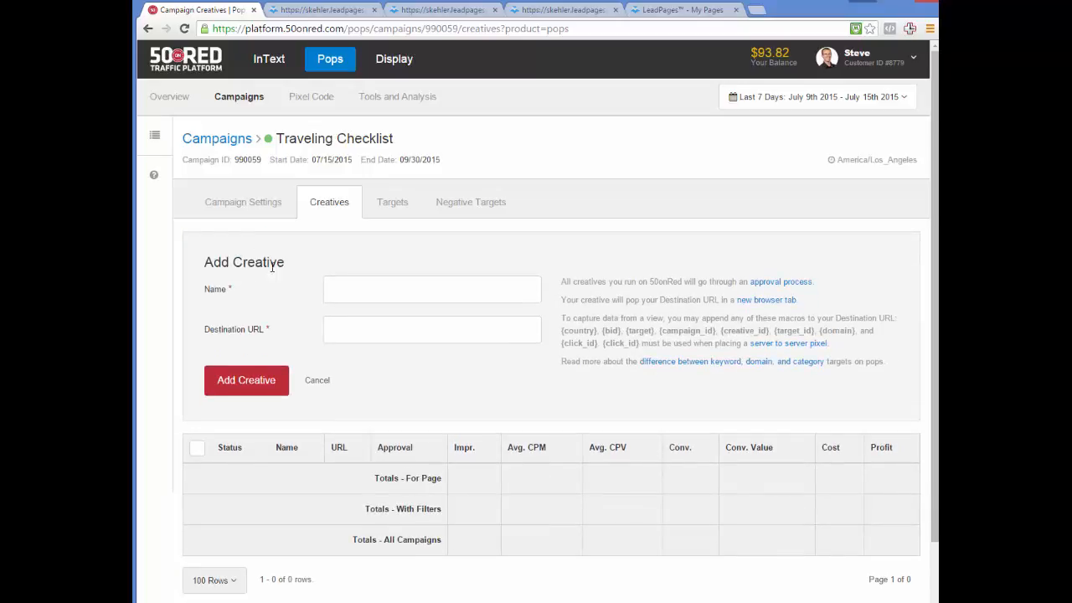
pyautogui.click(356, 291)
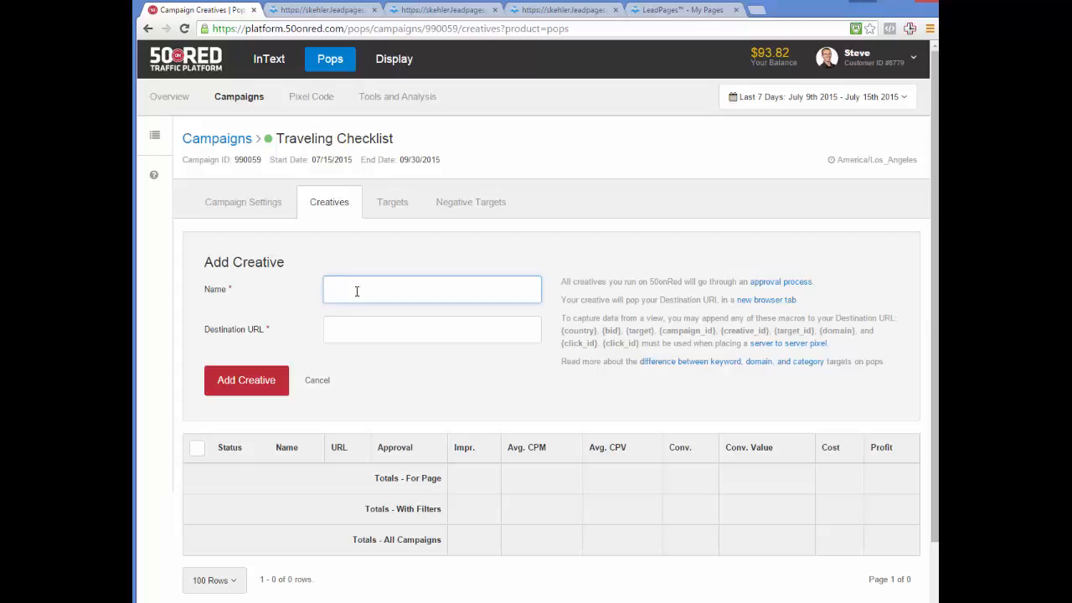
pyautogui.write('Travel Checklist')
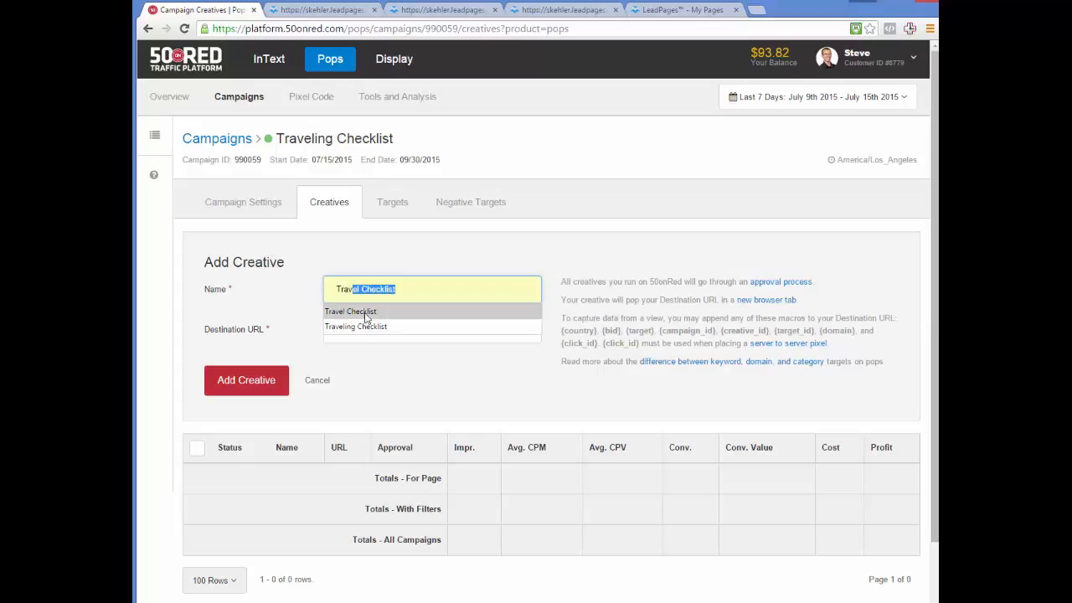
pyautogui.click(366, 325)
pyautogui.click(366, 331)
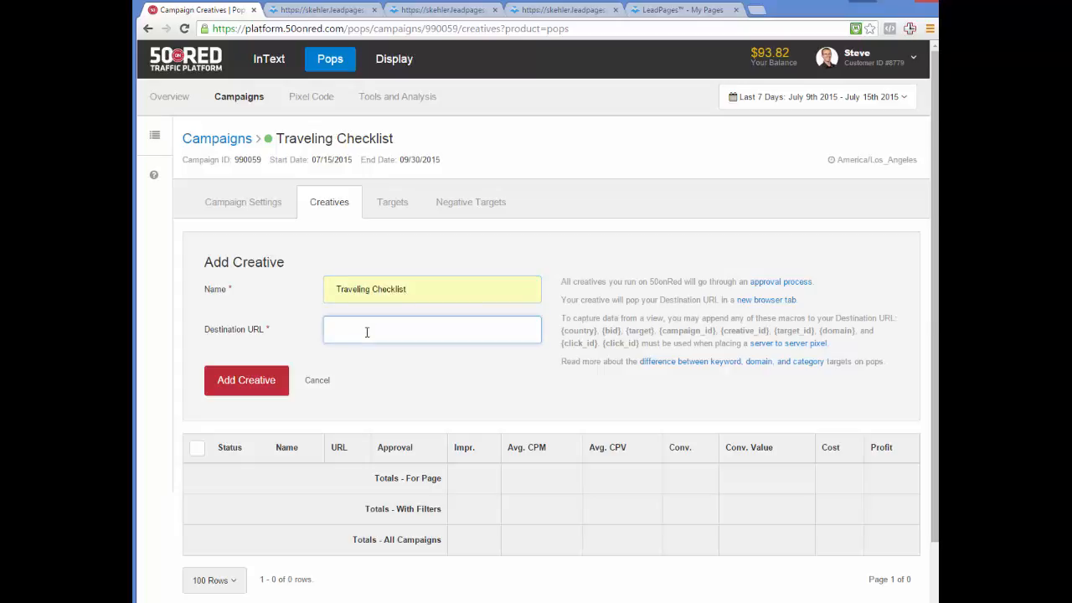
# - Paste the LeadPages European checklist URL as destination, submit, and accept the terms
pyautogui.click(333, 12)
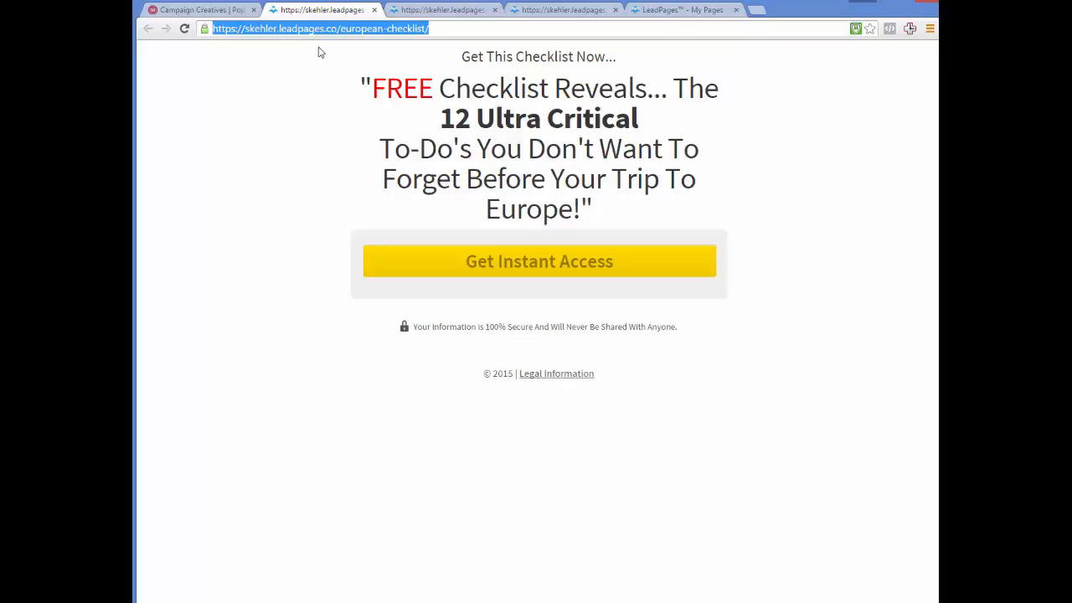
pyautogui.click(235, 10)
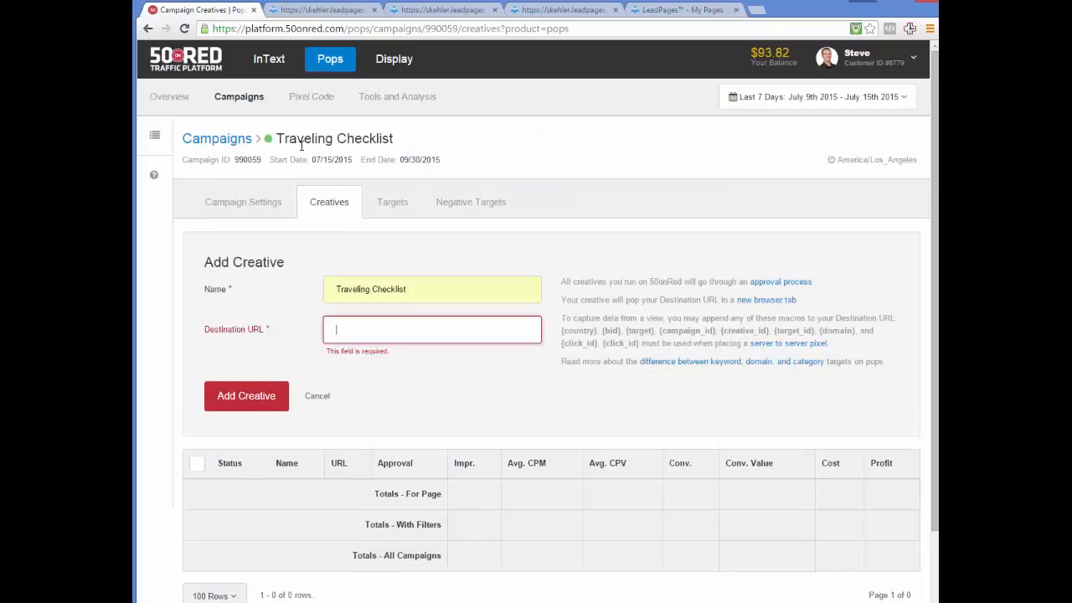
pyautogui.click(353, 329)
pyautogui.hotkey('ctrl', 'v')
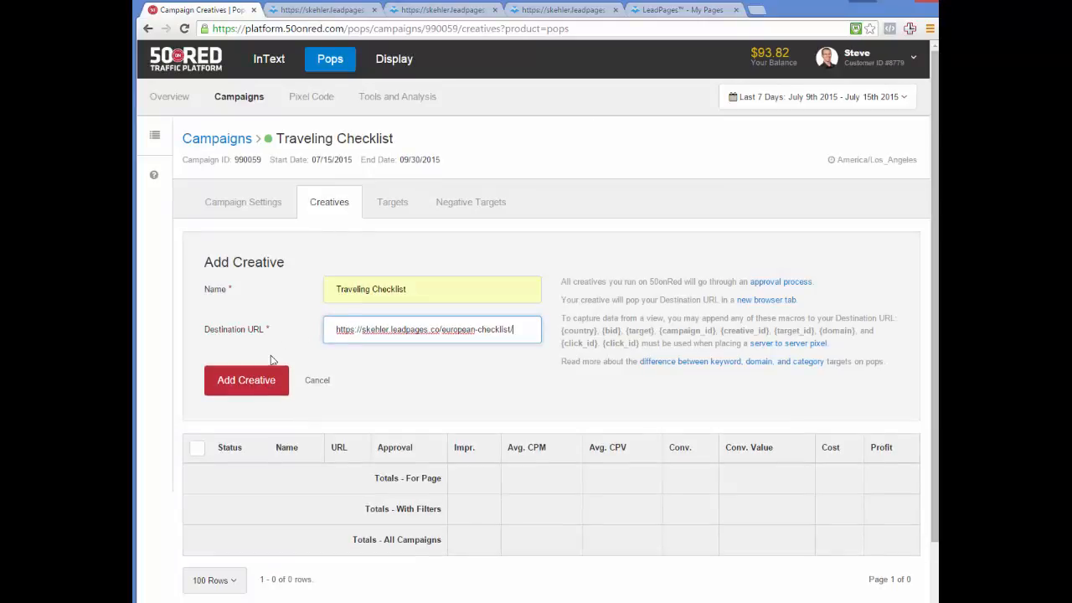
pyautogui.click(255, 379)
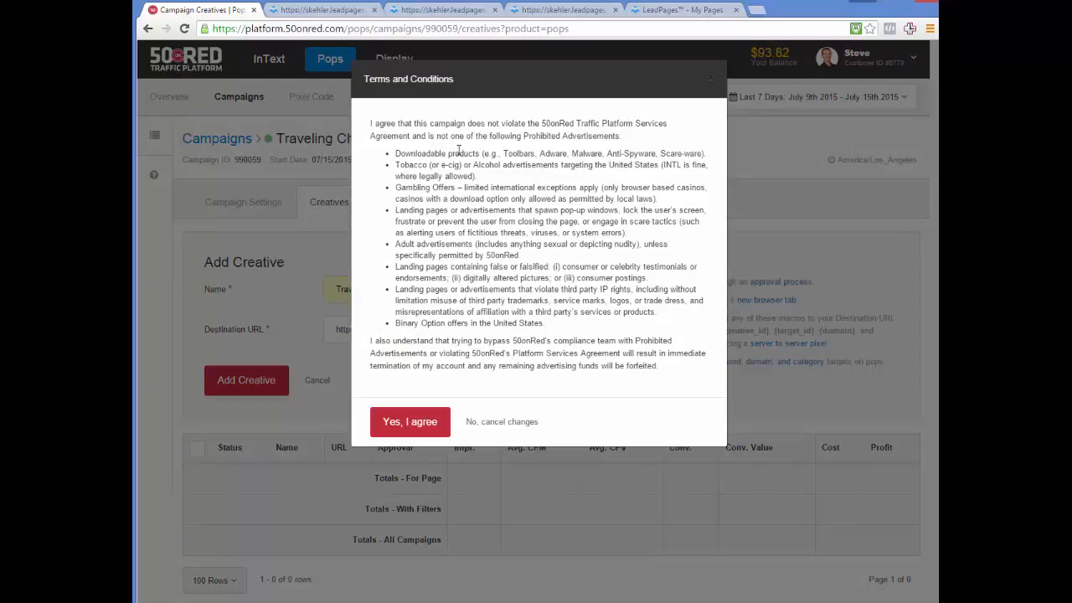
pyautogui.click(408, 423)
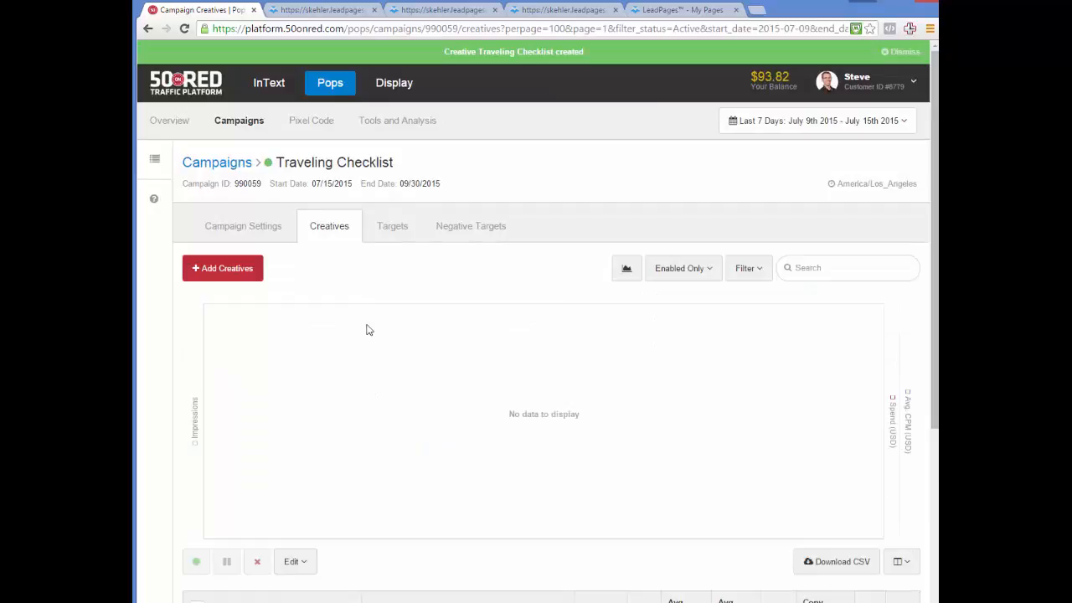
# - Return to All Campaigns, where Traveling Checklist shows Approved with $0.010 CPV
pyautogui.scroll(-3, 366, 329)
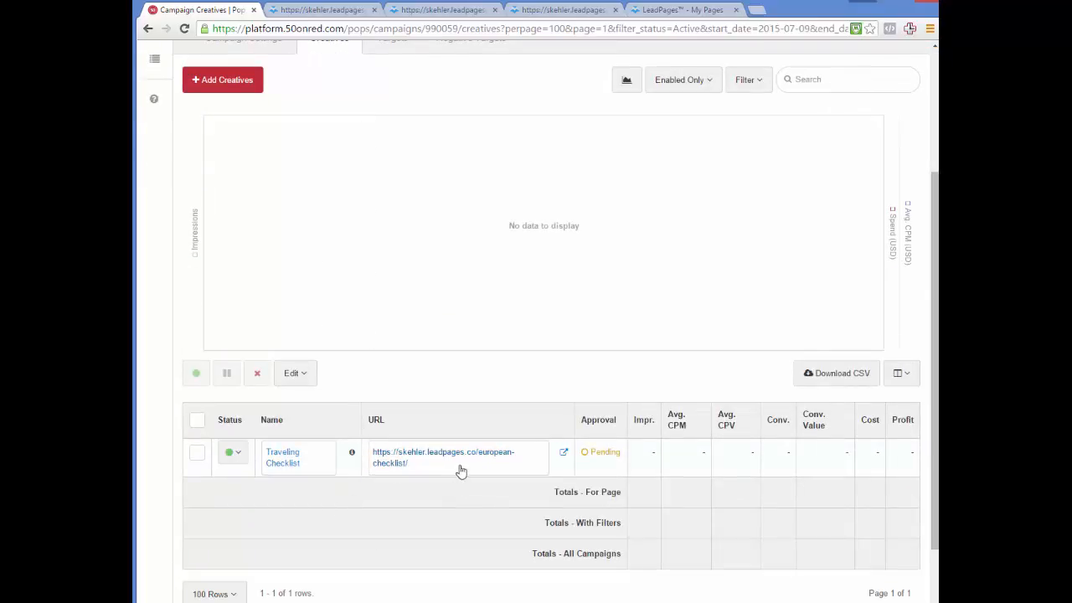
pyautogui.scroll(-1, 605, 462)
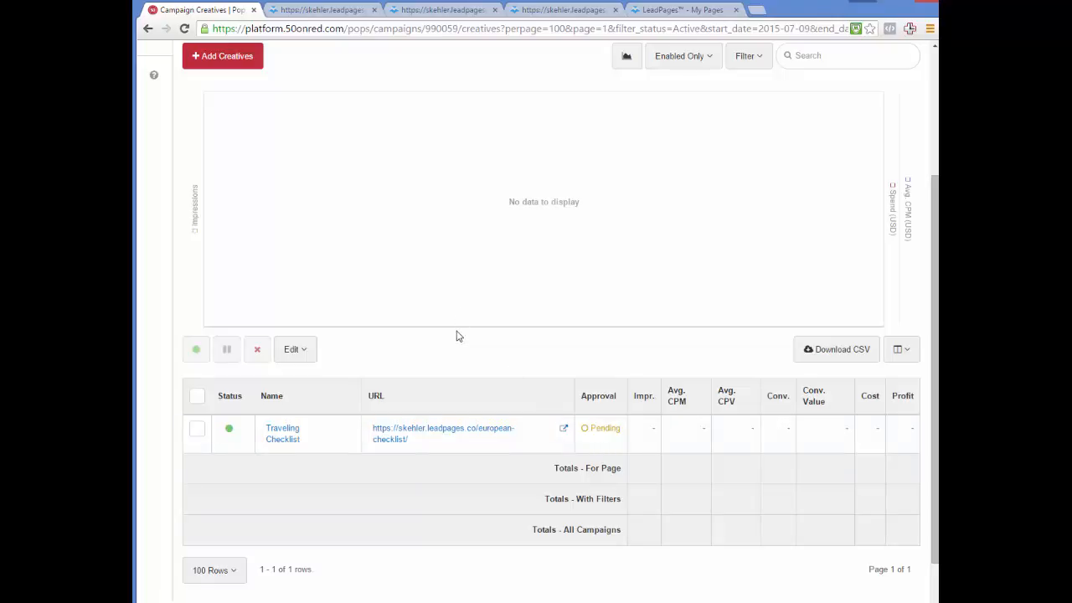
pyautogui.scroll(3, 456, 336)
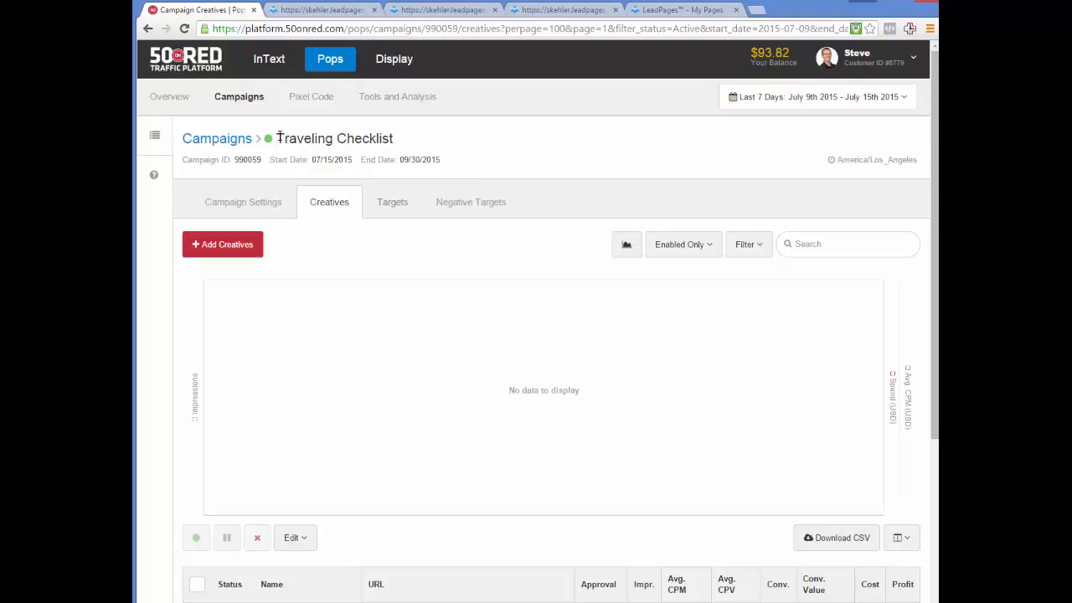
pyautogui.click(244, 99)
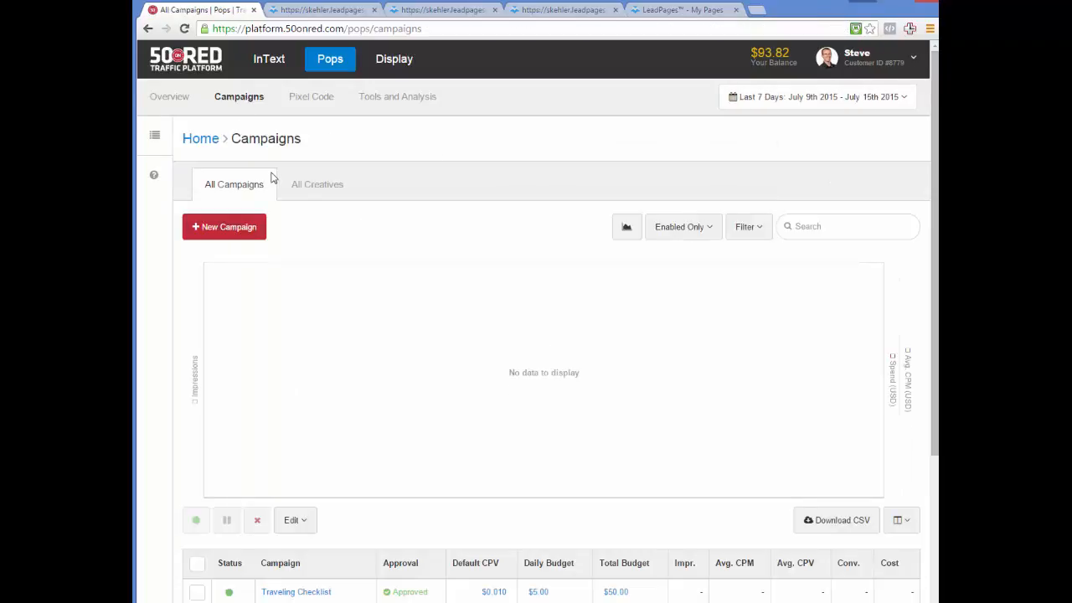
pyautogui.scroll(-2, 299, 436)
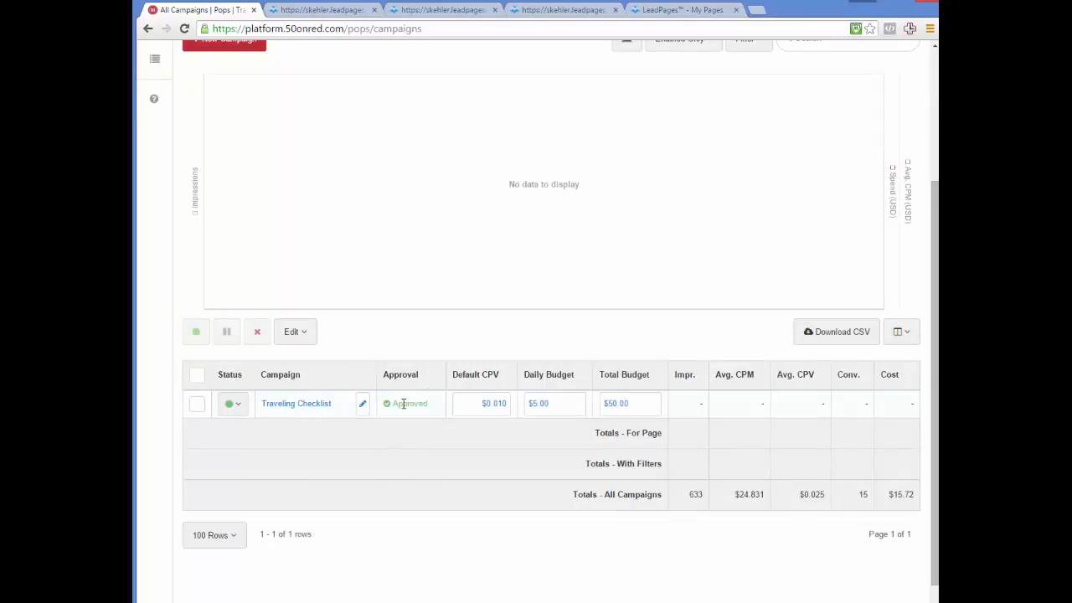
pyautogui.scroll(2, 403, 403)
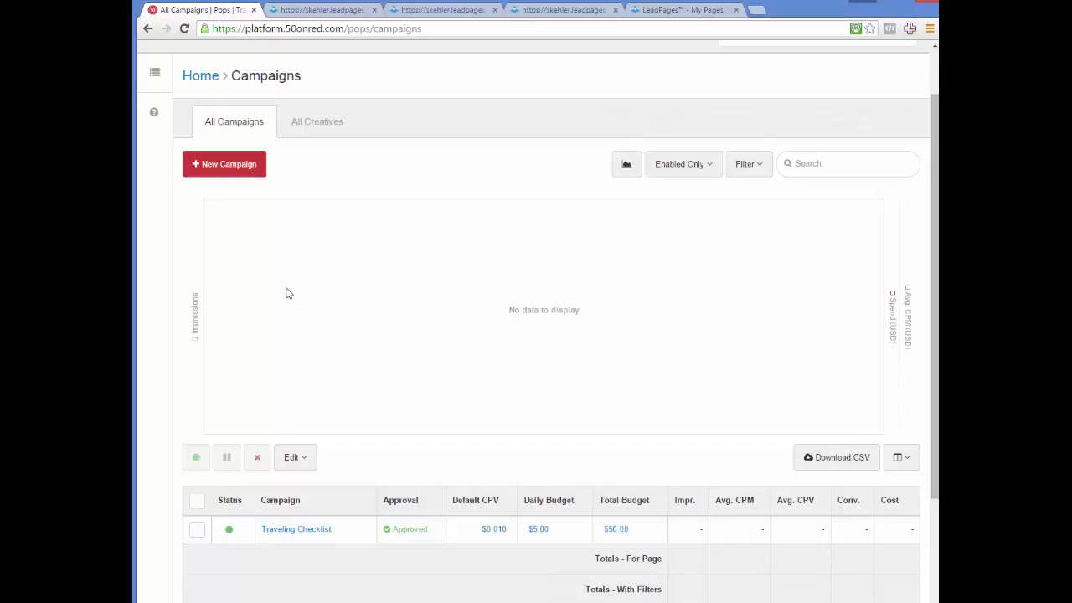
# - Start a new Pops campaign named Free Email Series
pyautogui.click(228, 164)
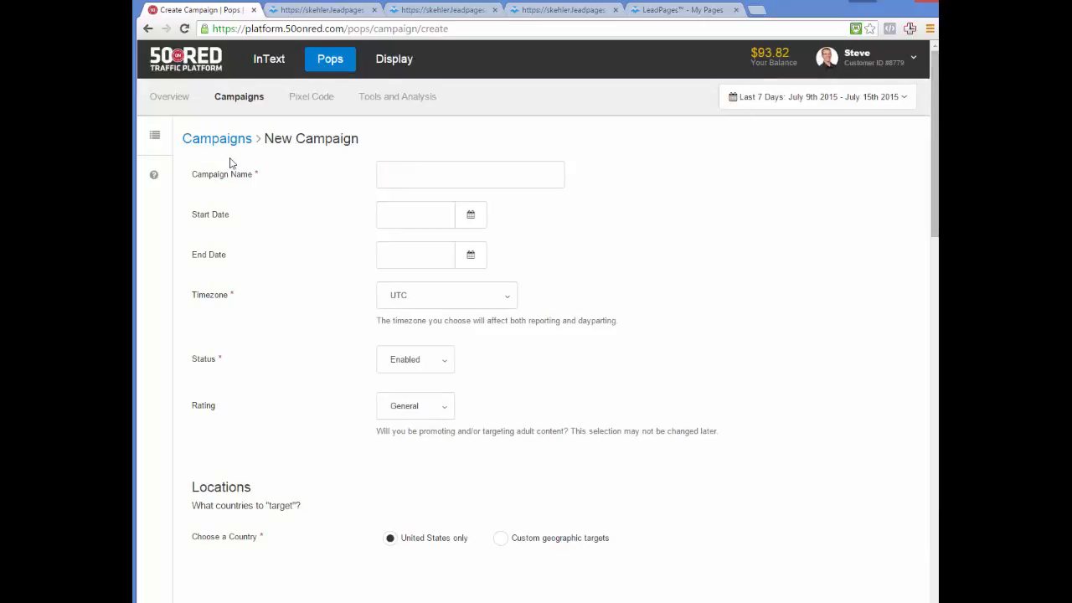
pyautogui.click(414, 177)
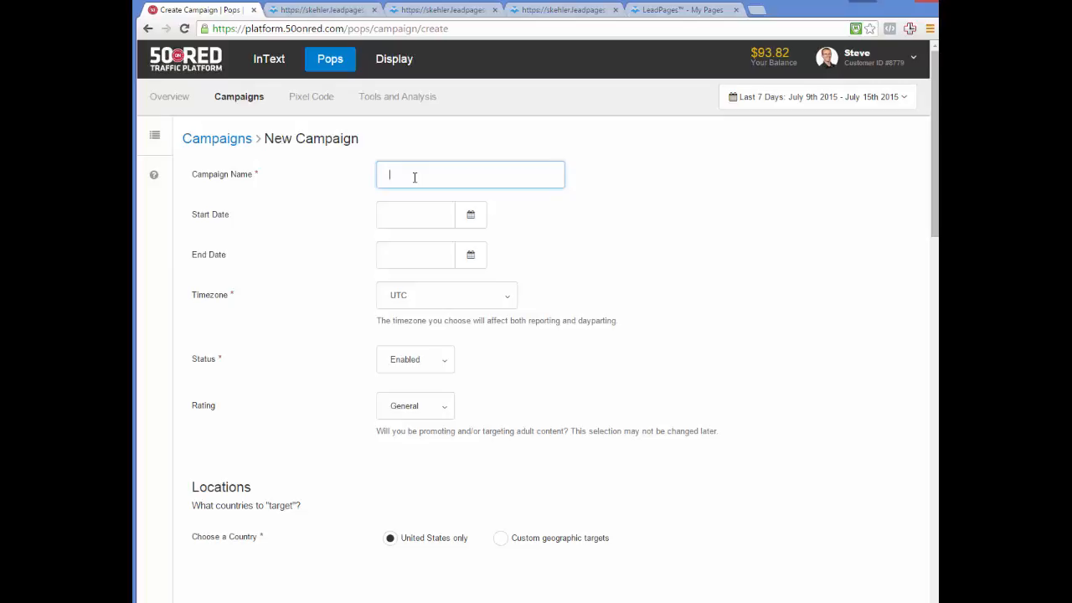
pyautogui.write('Free')
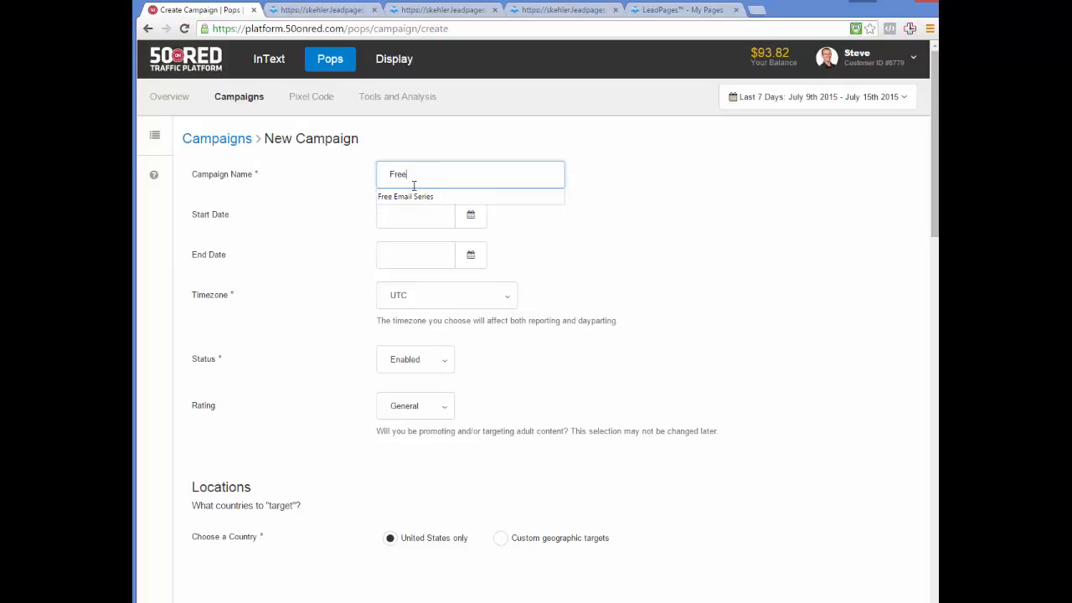
pyautogui.click(413, 197)
# - Set the run dates to 2015-07-15 through 2015-09-30 with America/Los_Angeles timezone
pyautogui.click(481, 225)
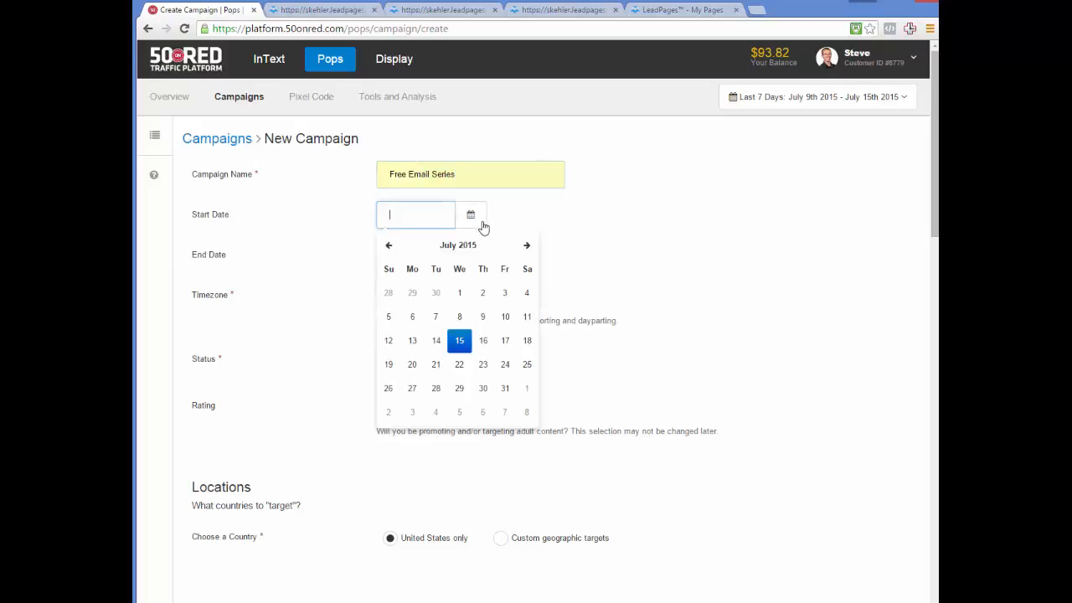
pyautogui.click(460, 340)
pyautogui.click(470, 255)
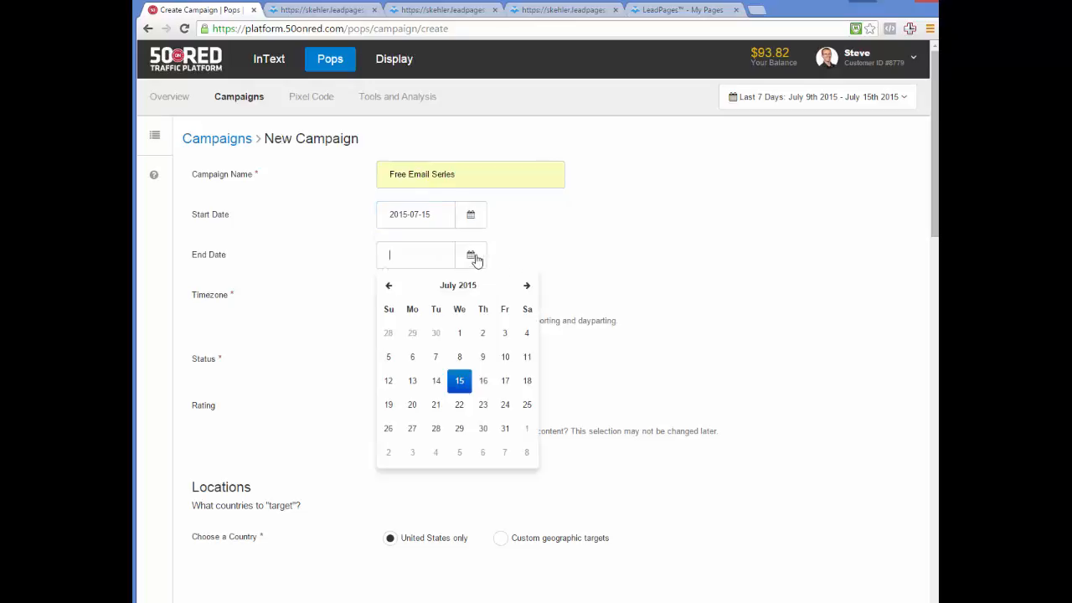
pyautogui.click(527, 287)
pyautogui.click(527, 287)
pyautogui.click(459, 428)
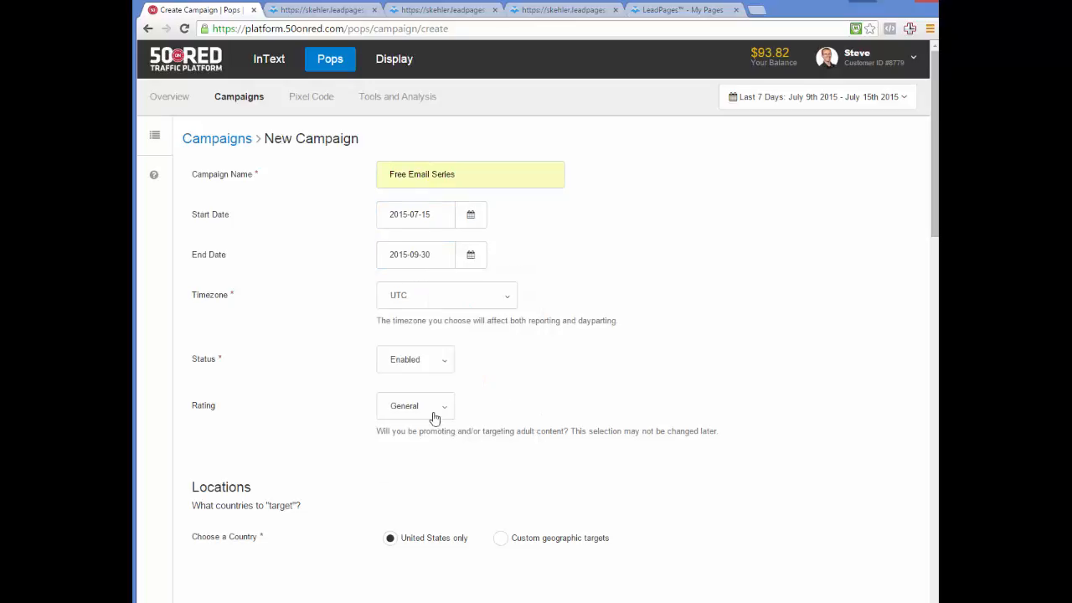
pyautogui.click(428, 299)
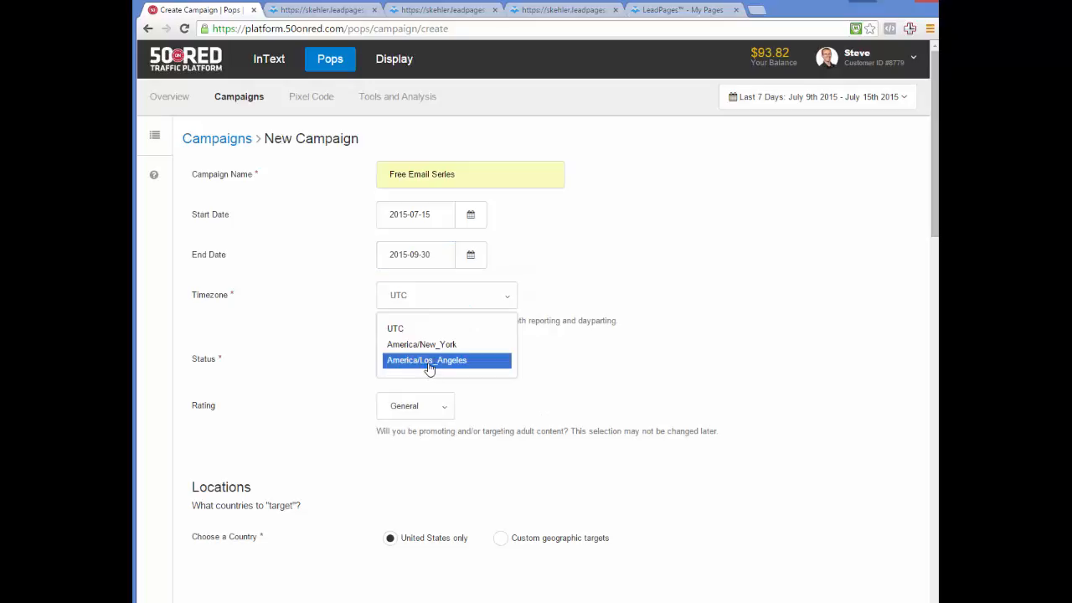
pyautogui.click(429, 362)
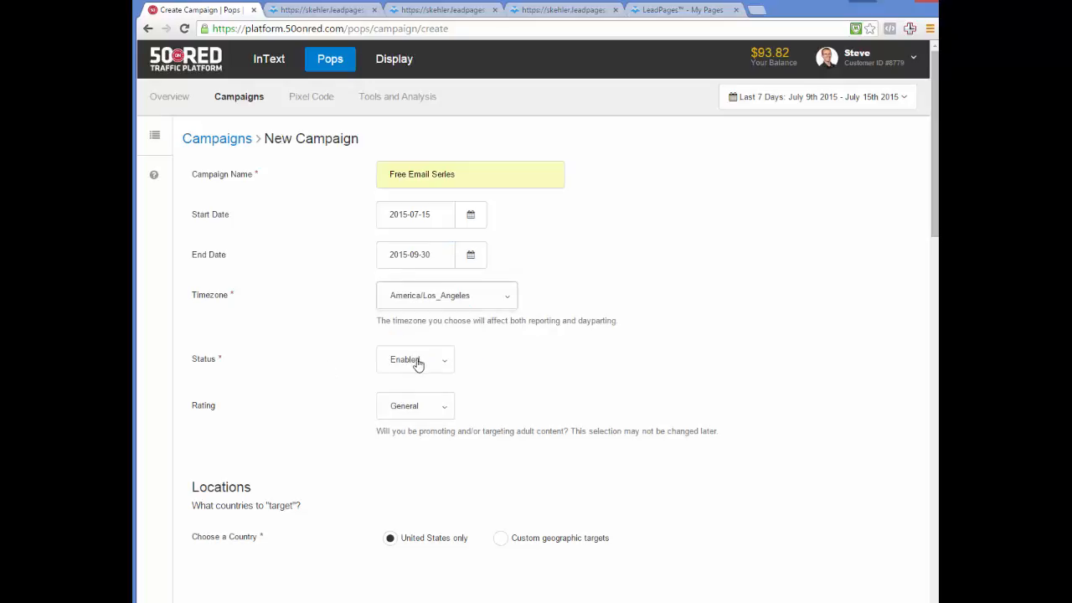
pyautogui.click(351, 471)
pyautogui.scroll(-2, 351, 470)
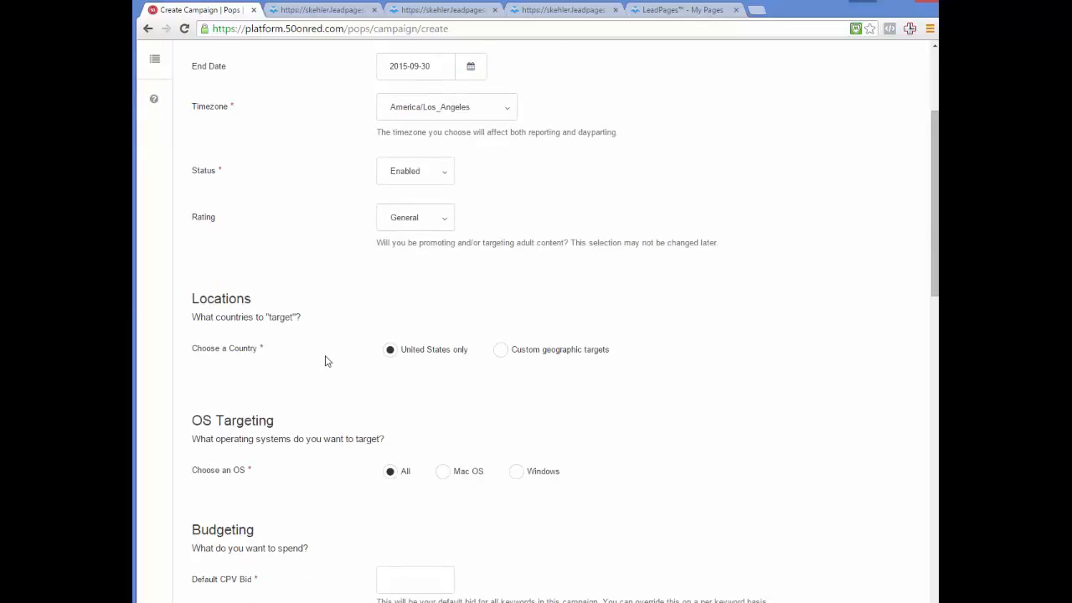
# - Enter a 0.01 CPV bid and replace unlimited budget with 5.00 daily and 50.00 total
pyautogui.scroll(-2, 368, 399)
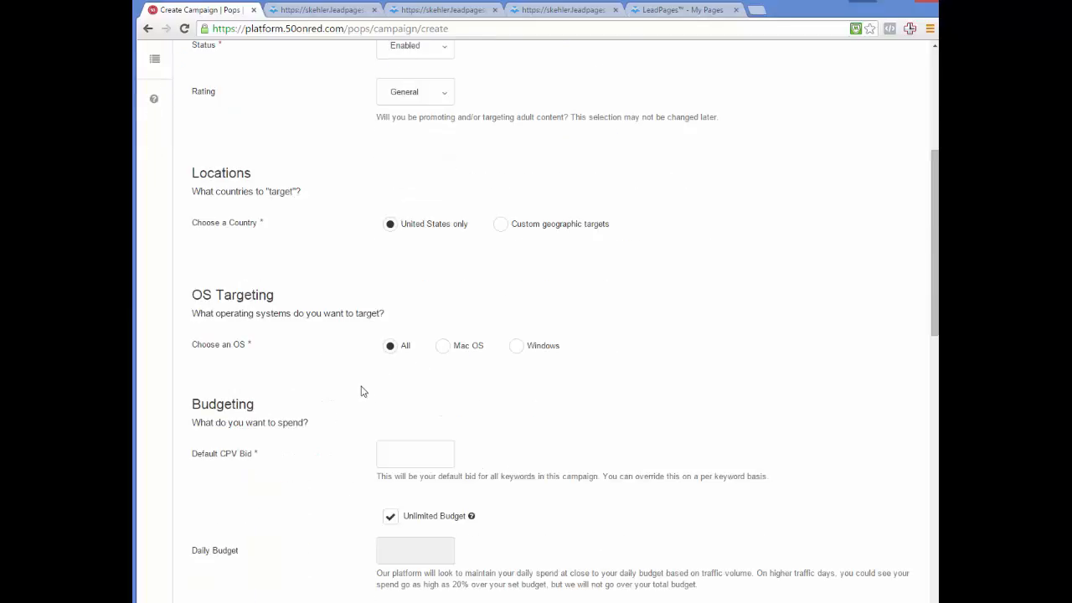
pyautogui.scroll(-2, 352, 385)
pyautogui.click(403, 334)
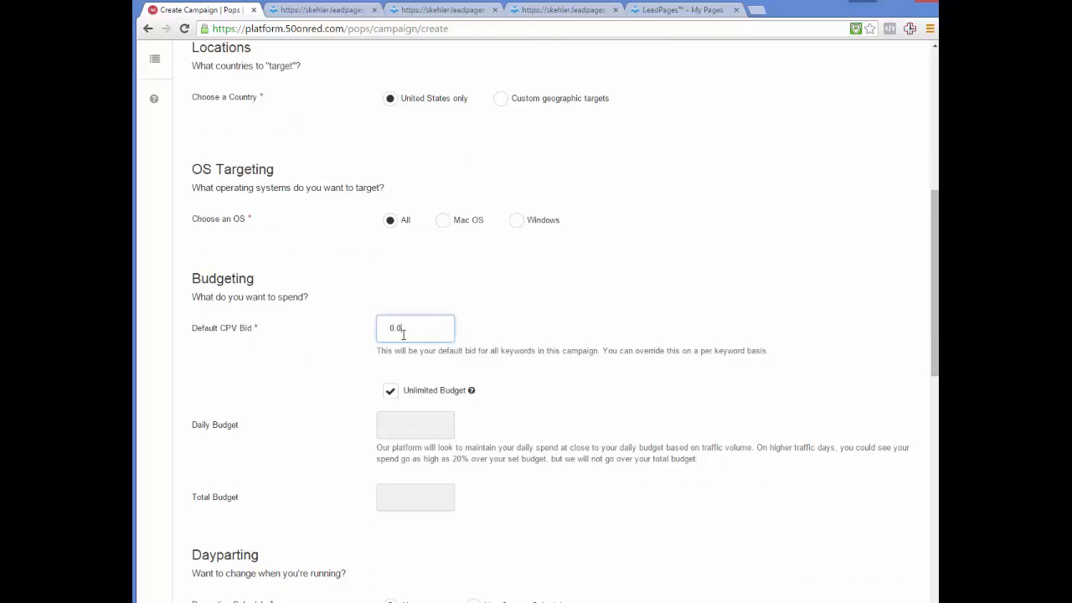
pyautogui.click(328, 345)
pyautogui.click(391, 393)
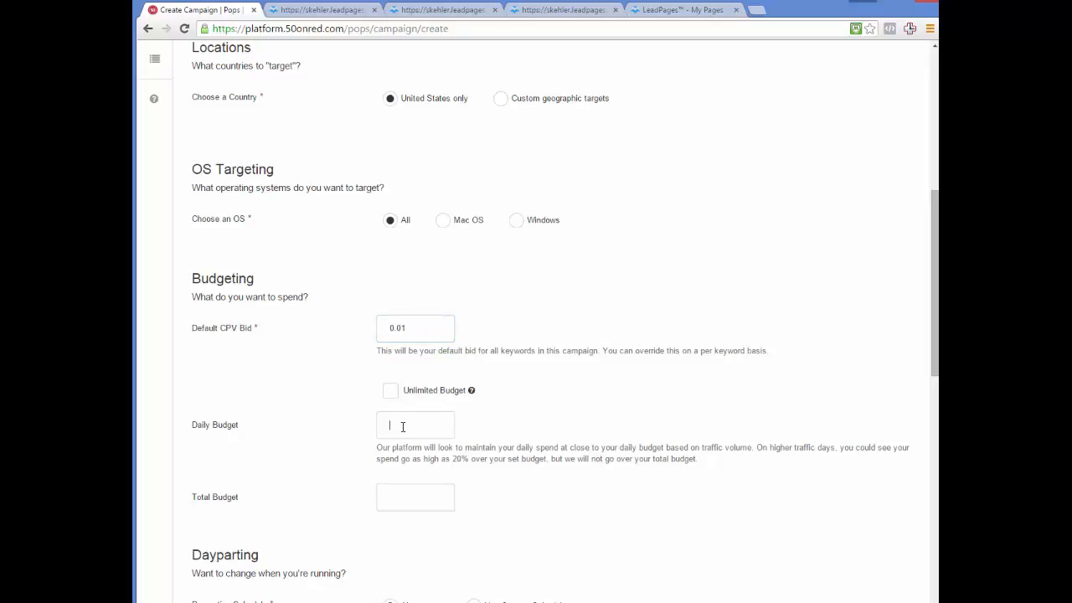
pyautogui.click(403, 427)
pyautogui.click(358, 446)
pyautogui.scroll(-3, 350, 450)
pyautogui.click(417, 368)
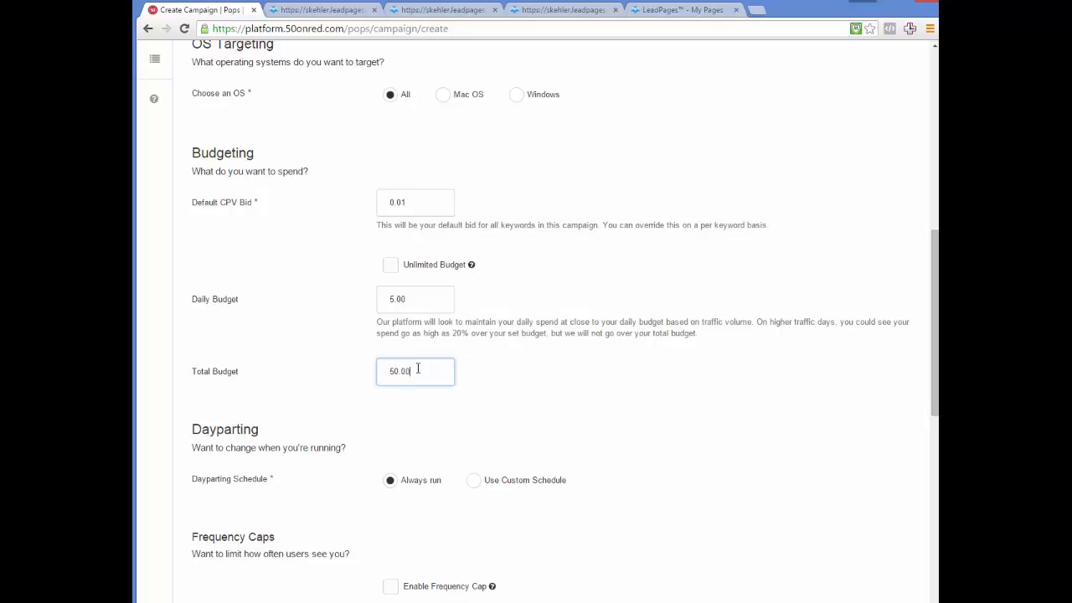
pyautogui.click(350, 403)
pyautogui.scroll(-1, 347, 442)
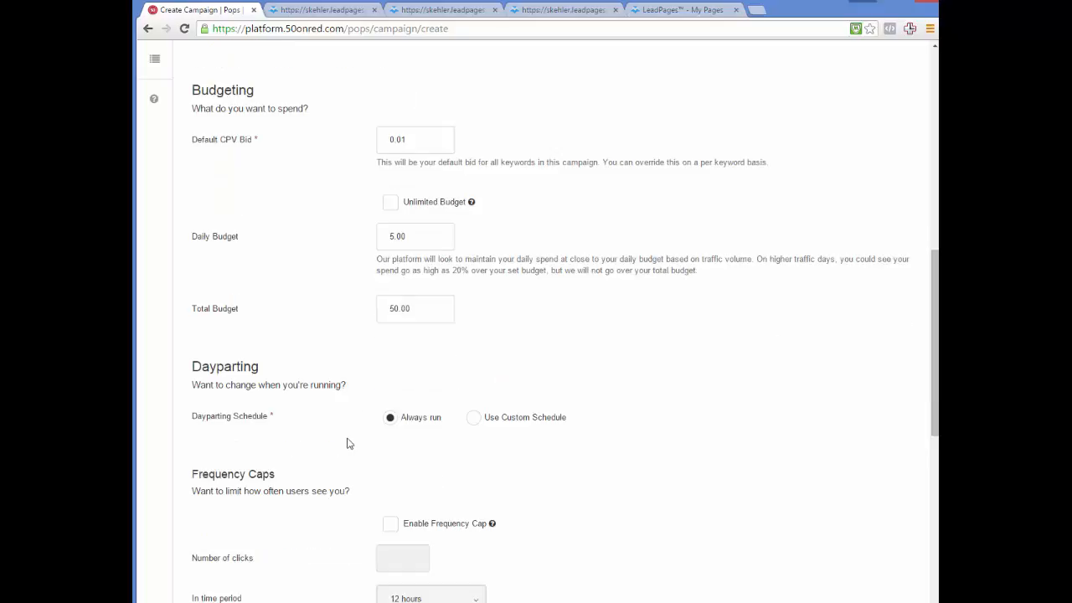
pyautogui.scroll(-2, 349, 424)
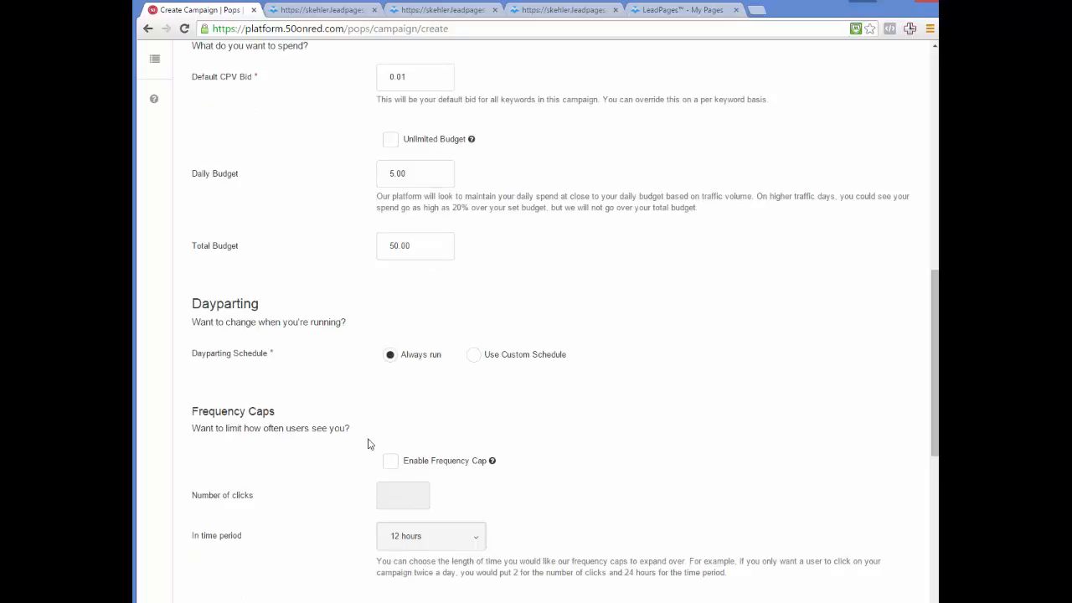
# - Enable a frequency cap of 1 click per 24 hours
pyautogui.click(390, 463)
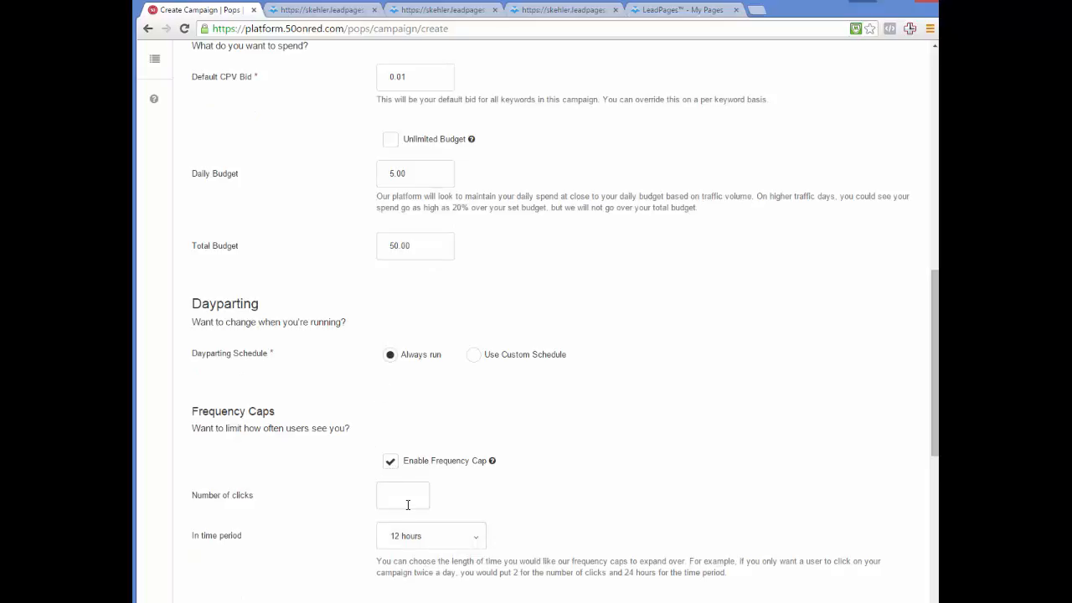
pyautogui.click(407, 503)
pyautogui.click(407, 536)
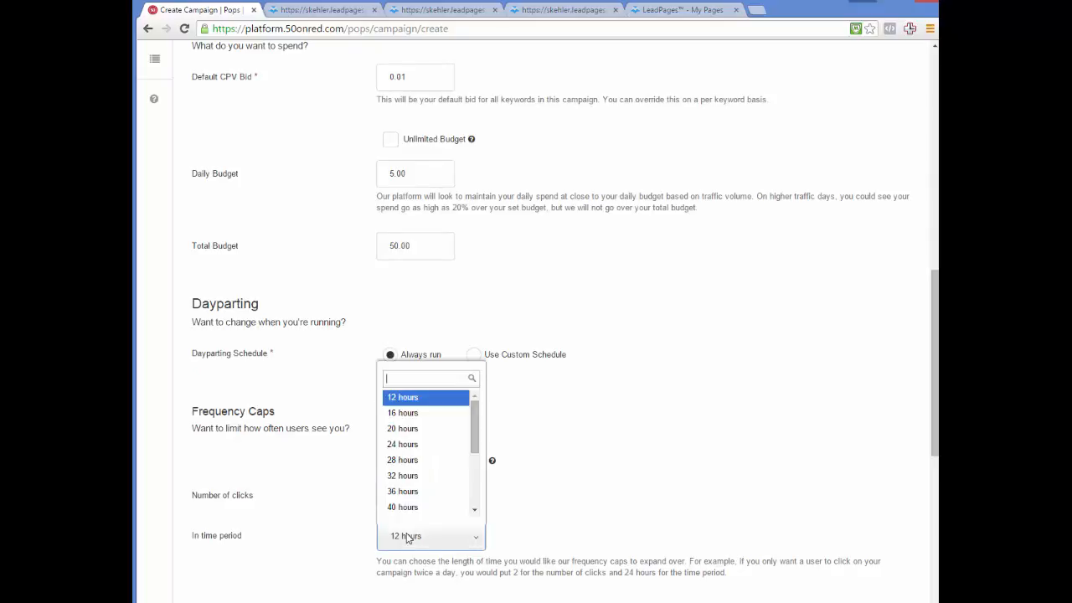
pyautogui.click(404, 445)
pyautogui.click(343, 495)
pyautogui.scroll(-3, 343, 495)
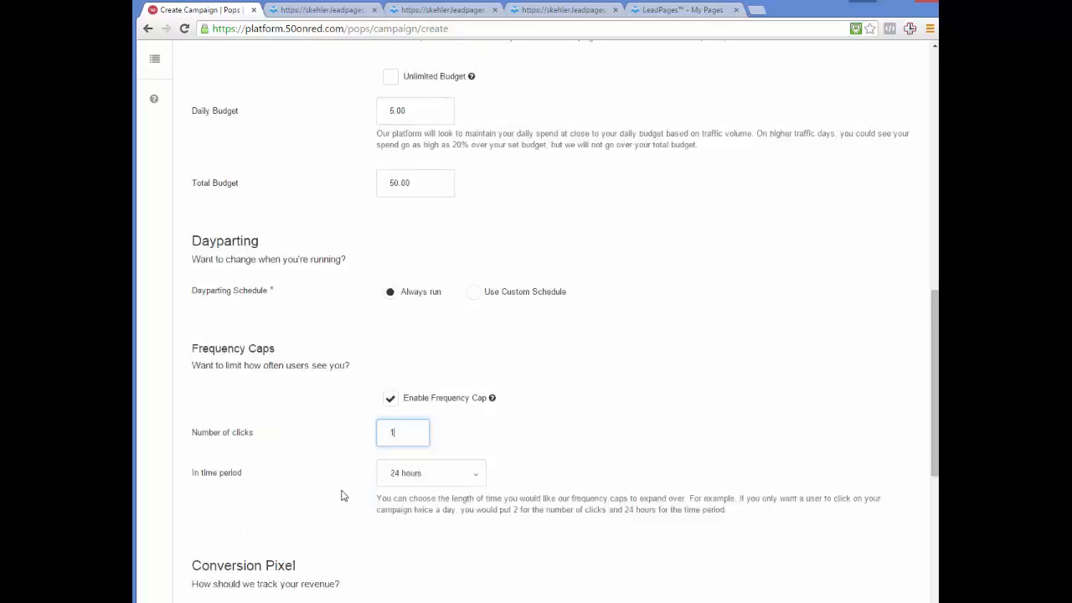
pyautogui.scroll(-2, 342, 496)
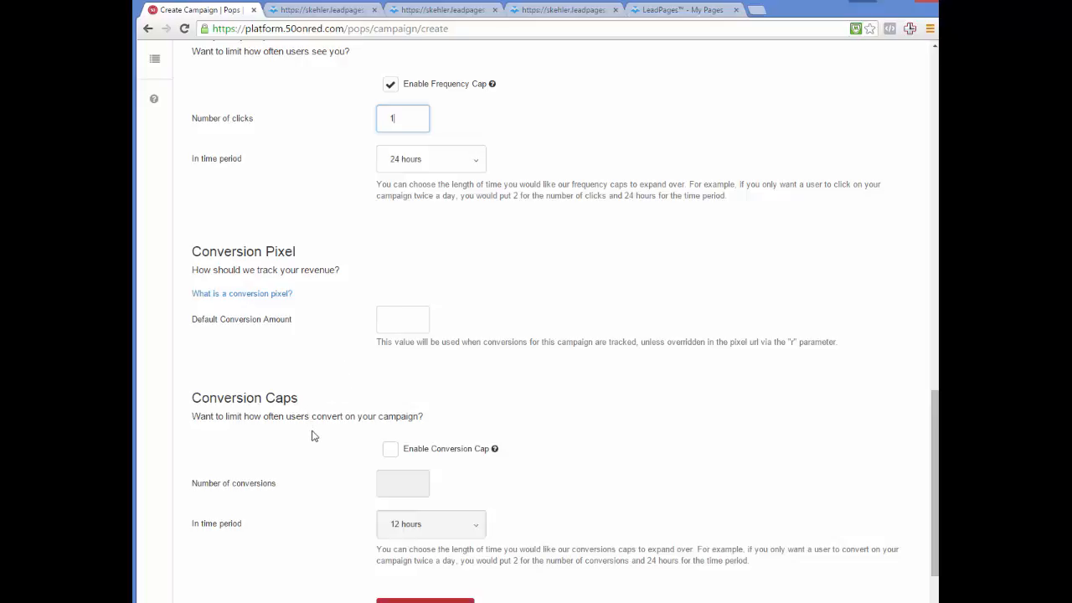
pyautogui.scroll(-1, 312, 435)
# - Save the Free Email Series campaign
pyautogui.click(450, 556)
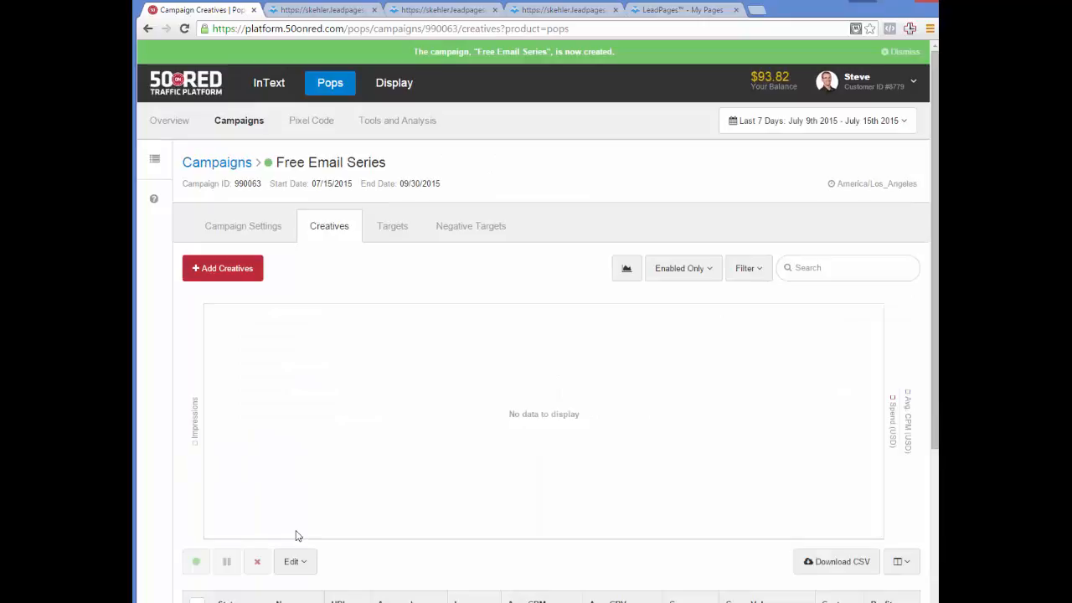
pyautogui.scroll(-1, 302, 467)
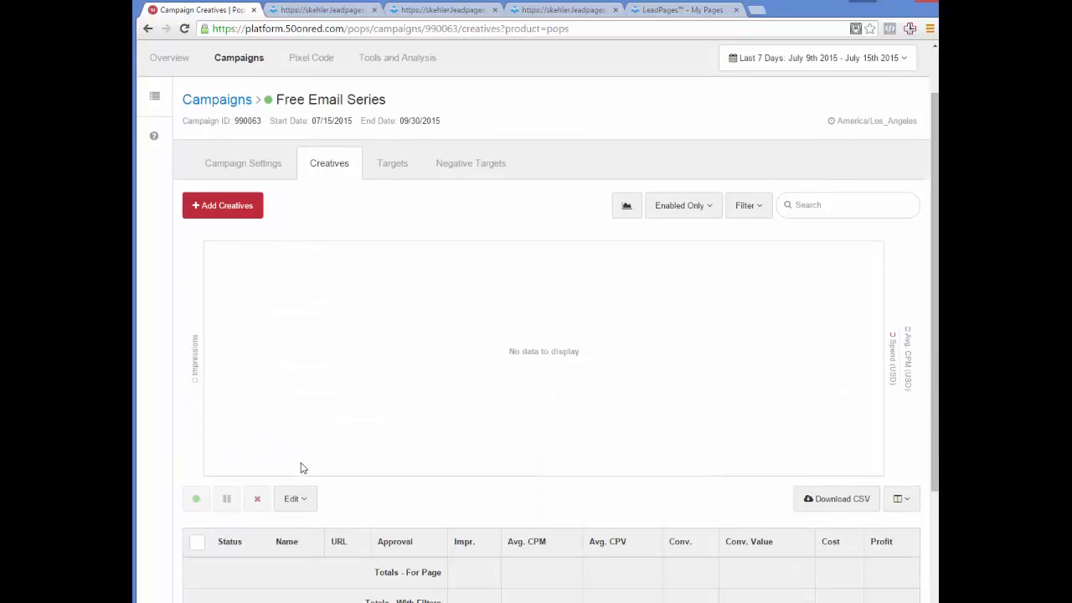
pyautogui.scroll(1, 301, 467)
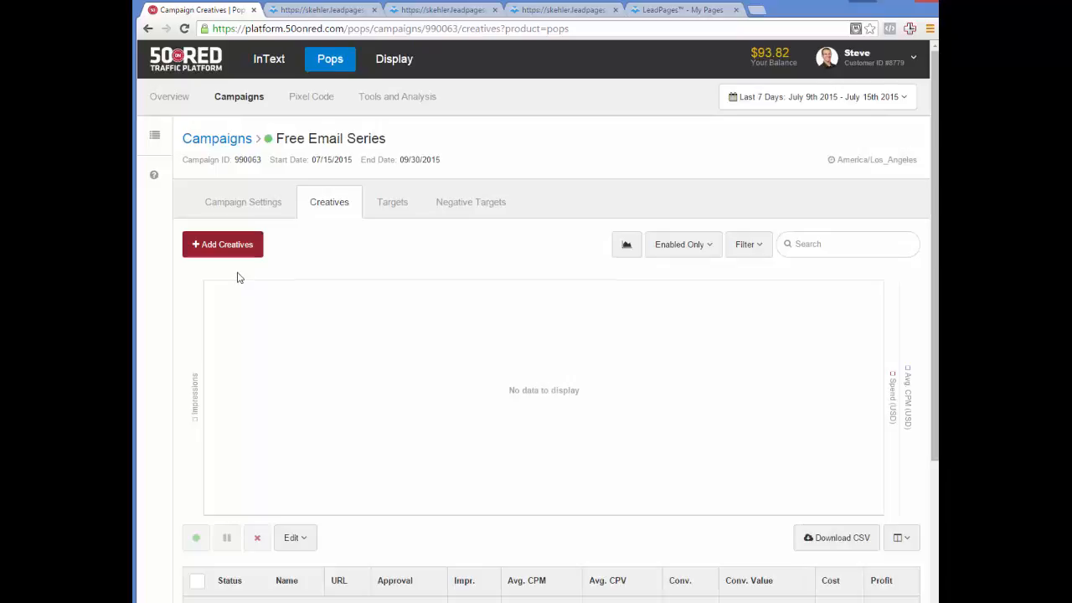
# - Add a creative named Free Email Series with the dark-knight-emails LeadPages URL as destination
pyautogui.click(240, 247)
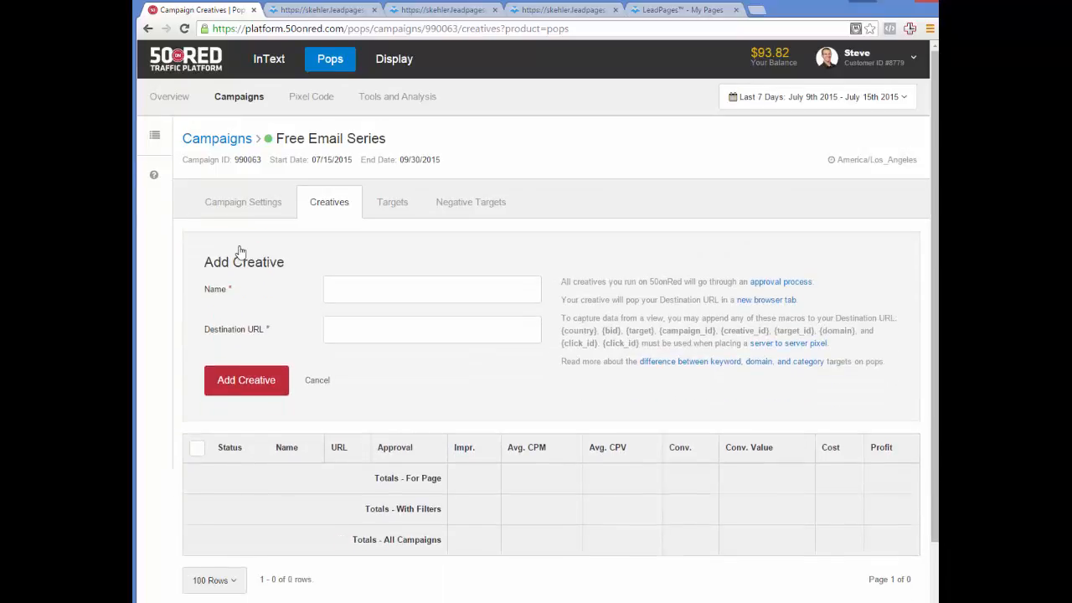
pyautogui.click(342, 293)
pyautogui.write('Free Email Series')
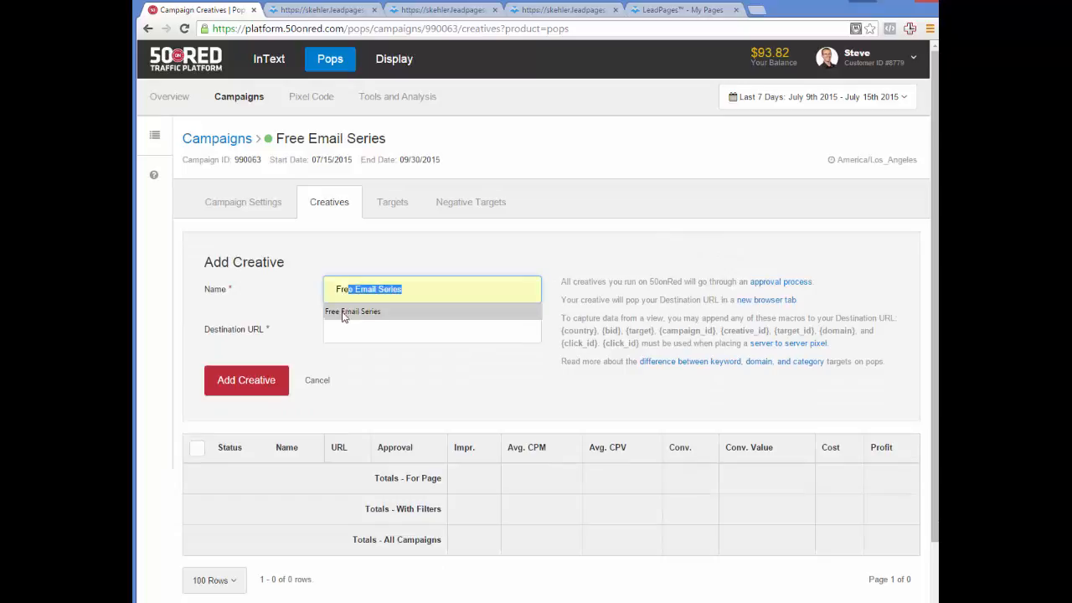
pyautogui.click(342, 312)
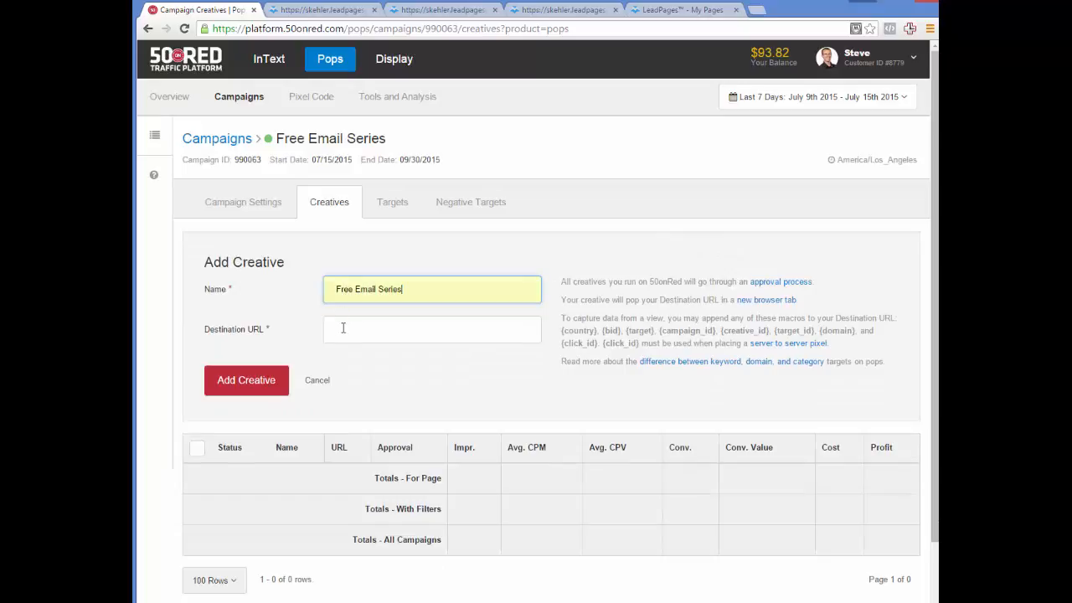
pyautogui.click(342, 329)
pyautogui.click(419, 9)
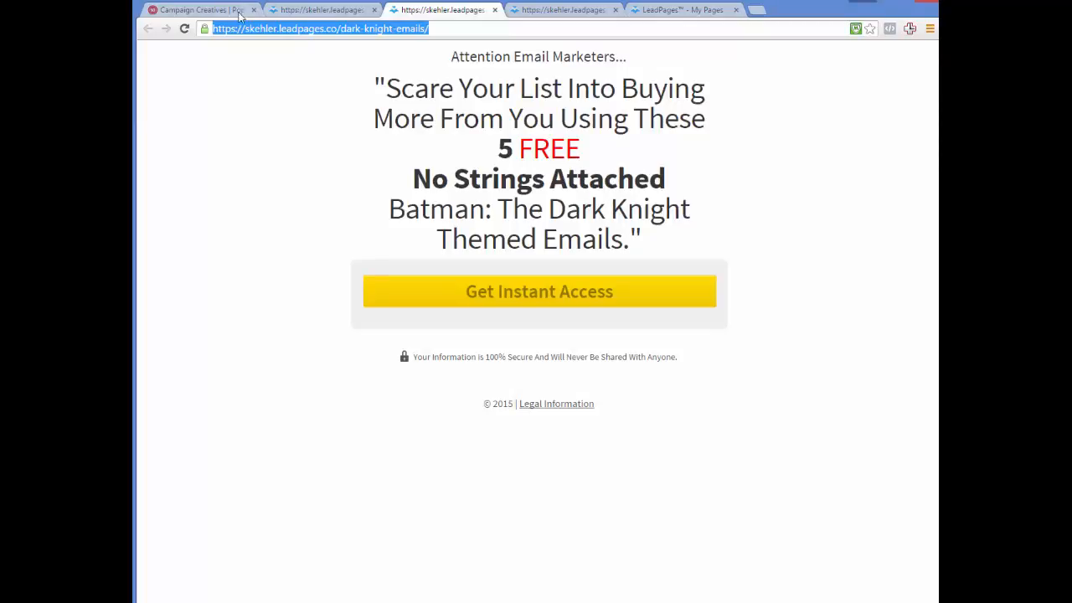
pyautogui.click(238, 12)
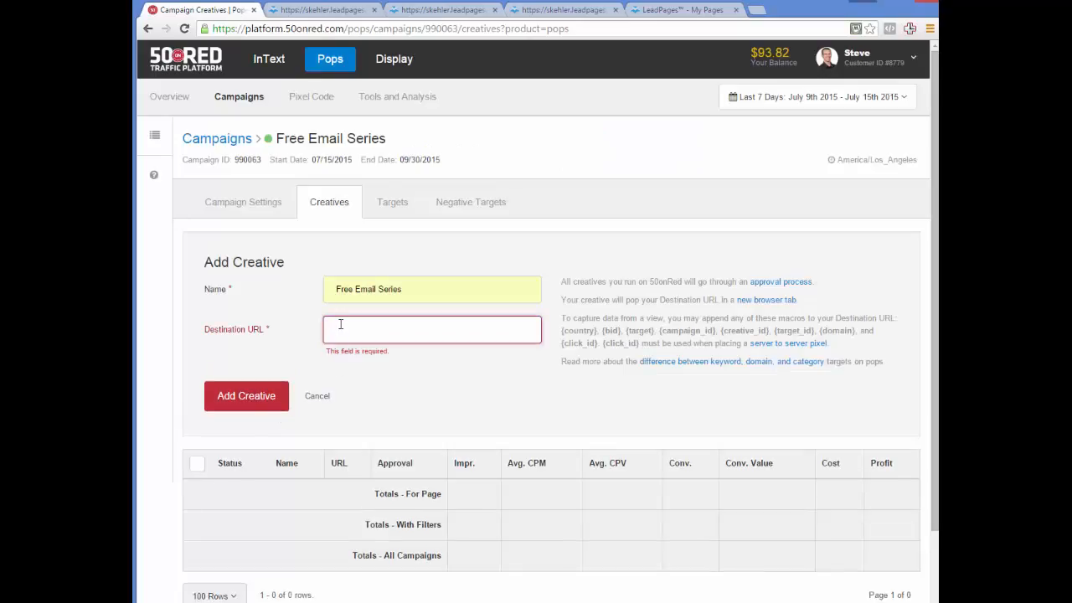
pyautogui.hotkey('ctrl', 'v')
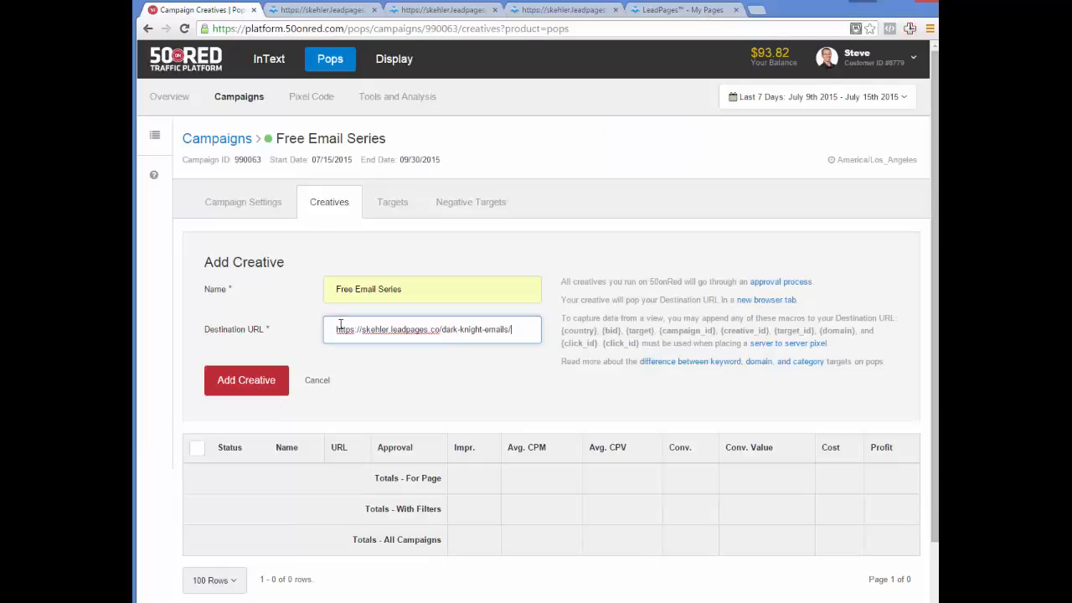
# - Submit the creative, agree to the terms, and return to the campaigns list
pyautogui.click(243, 381)
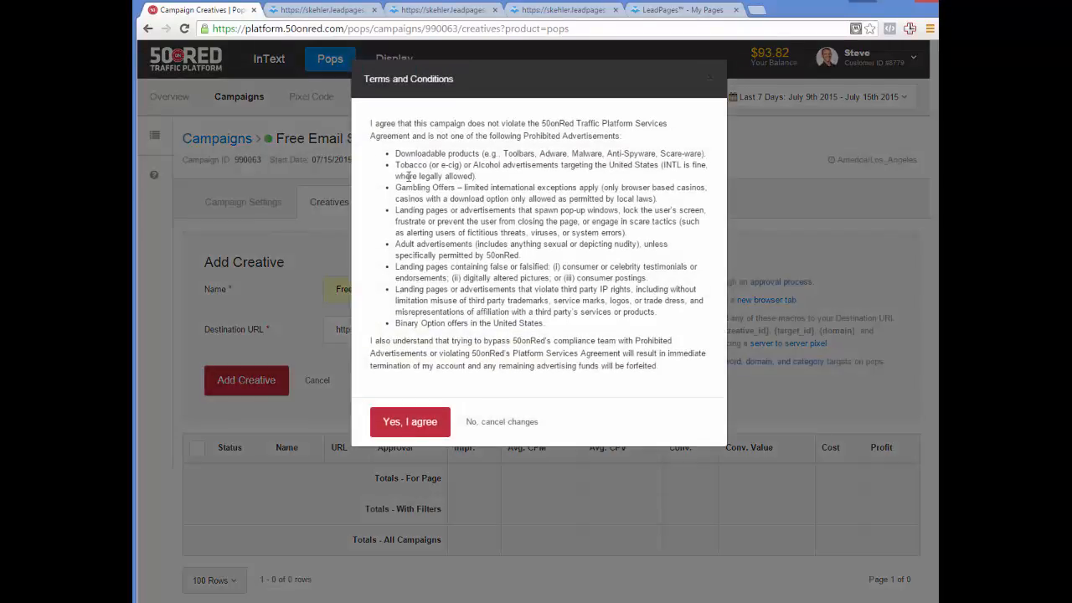
pyautogui.click(392, 419)
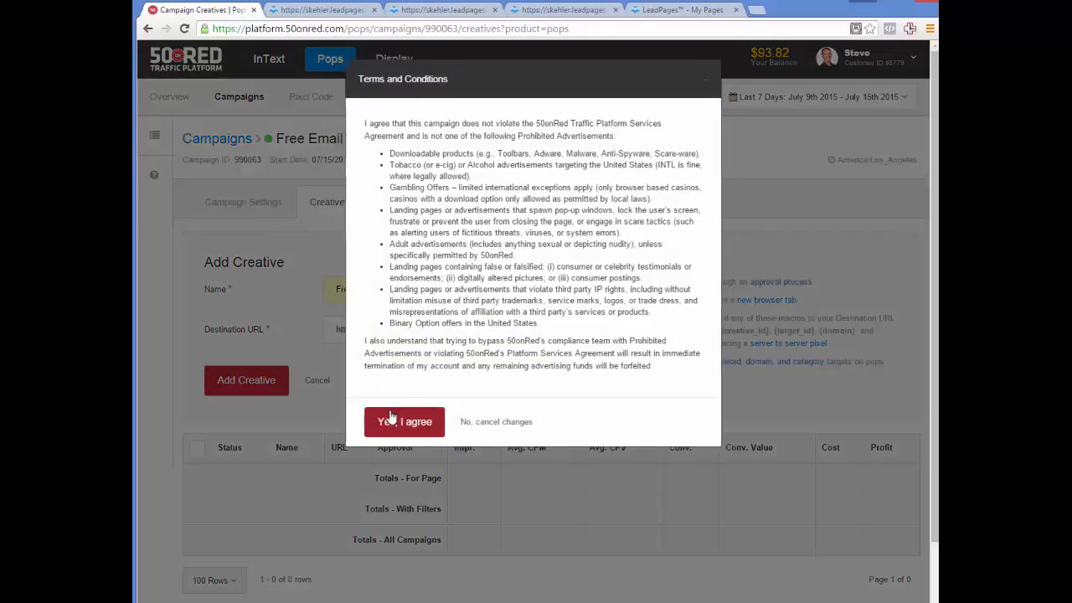
pyautogui.scroll(-3, 232, 310)
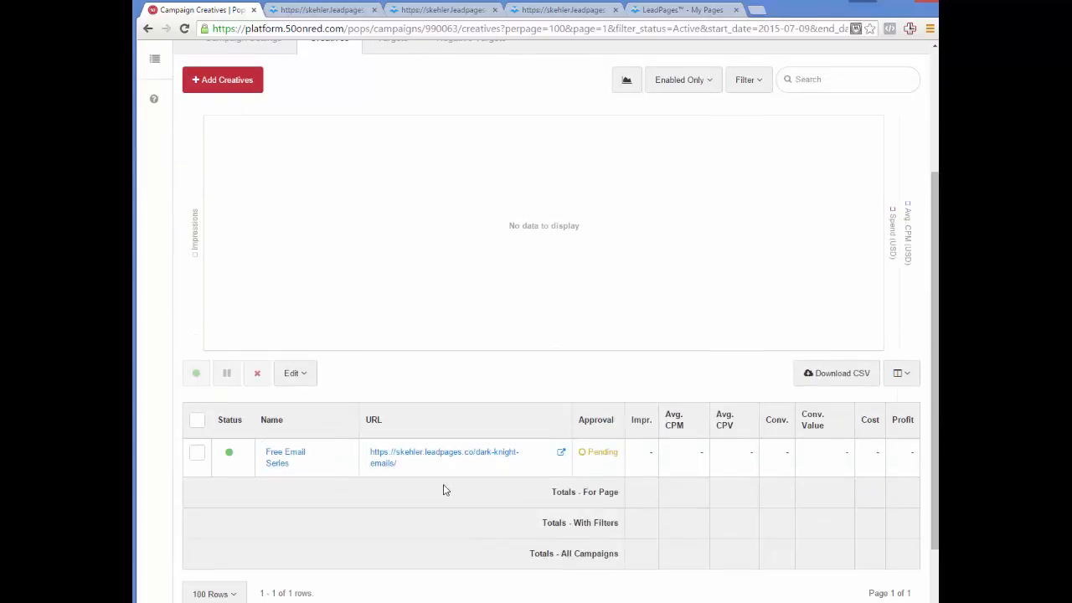
pyautogui.scroll(3, 443, 484)
pyautogui.click(246, 128)
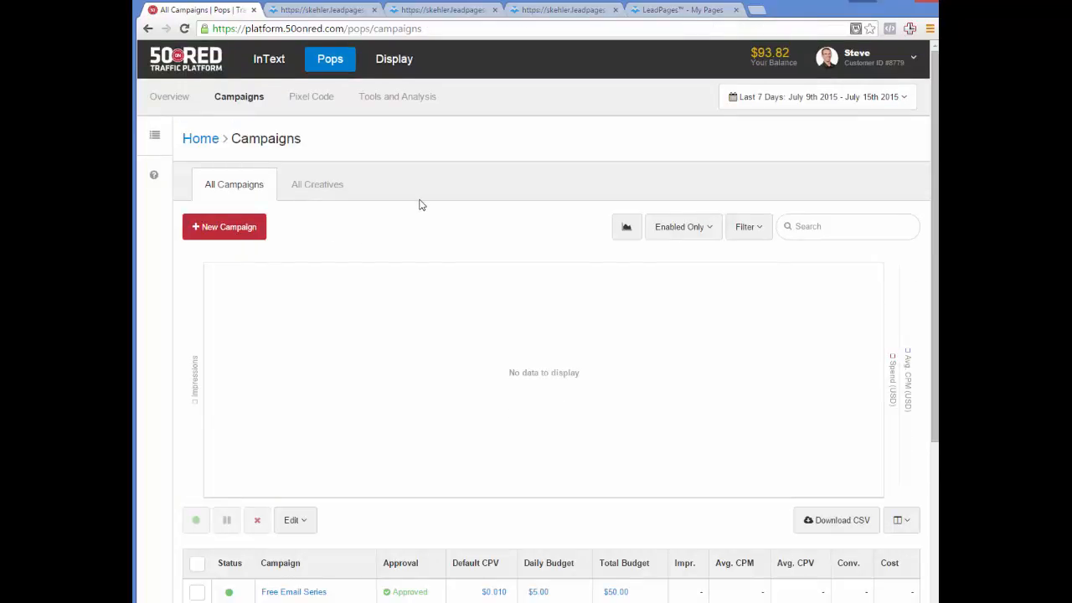
# - Start a new campaign named Home Selling Secrets
pyautogui.click(249, 227)
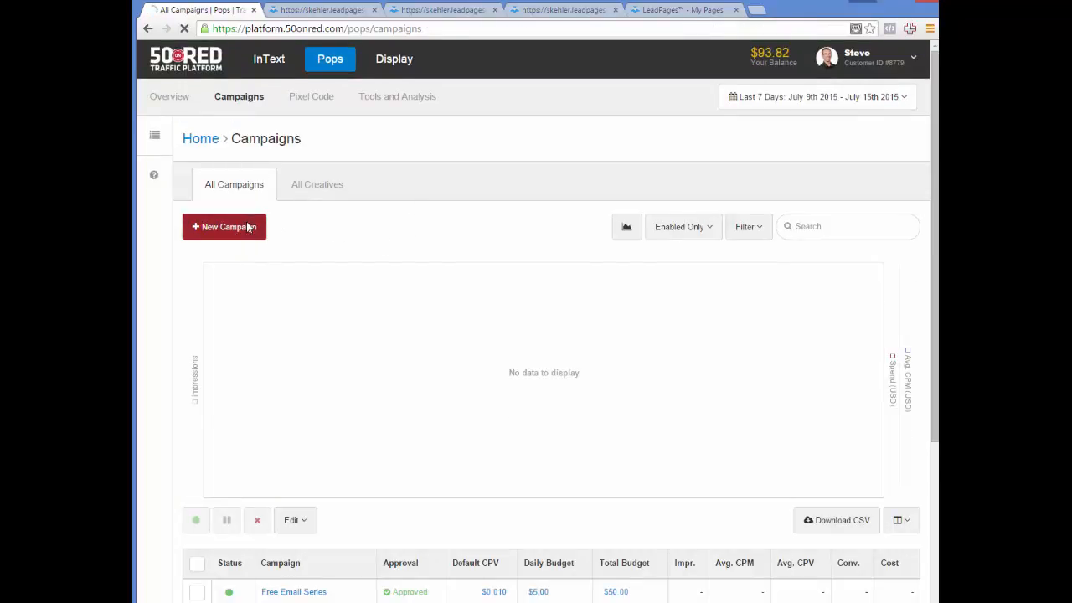
pyautogui.click(420, 178)
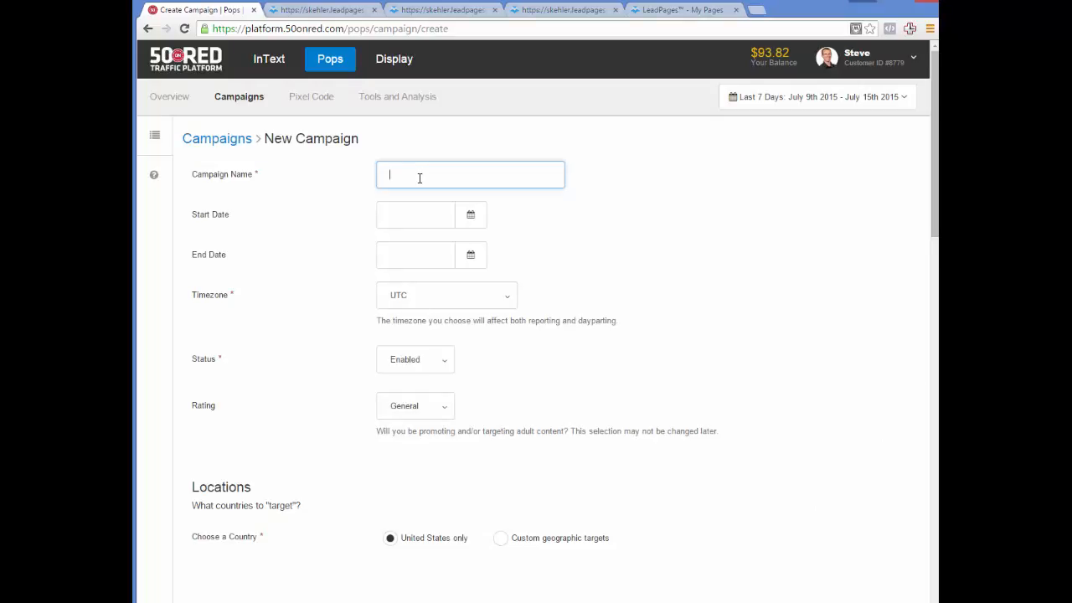
pyautogui.write('Home')
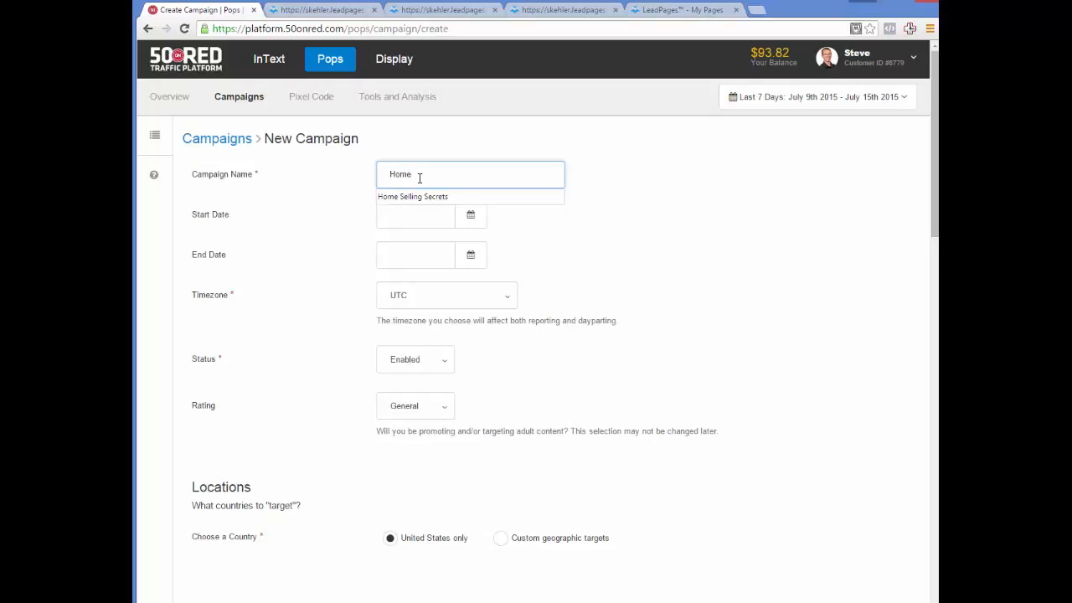
pyautogui.click(419, 196)
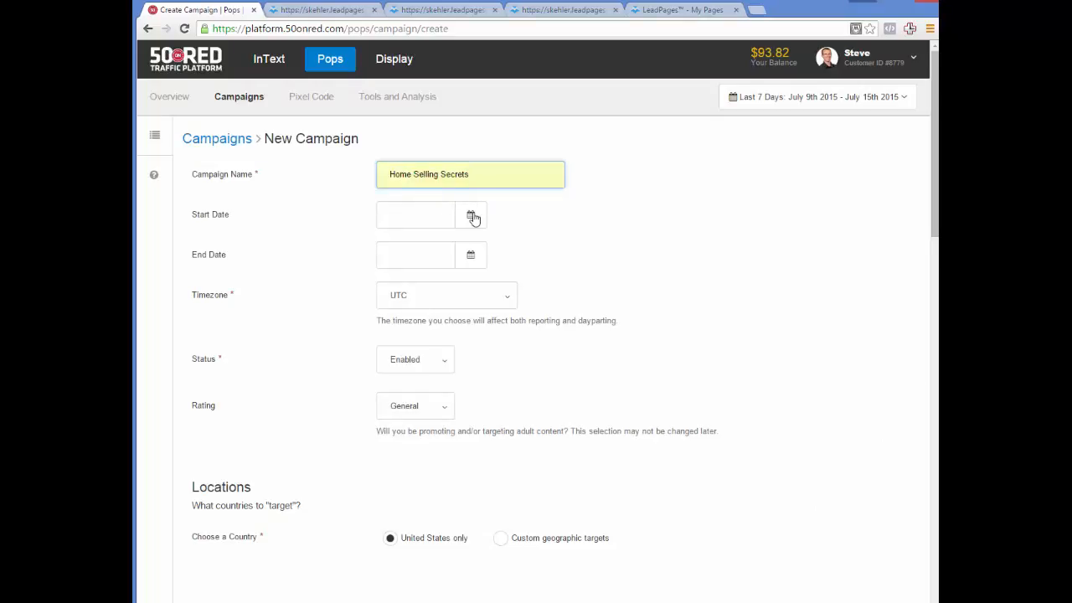
# - Set its dates to 2015-07-15 through 2015-09-30 in America/Los_Angeles time
pyautogui.click(470, 215)
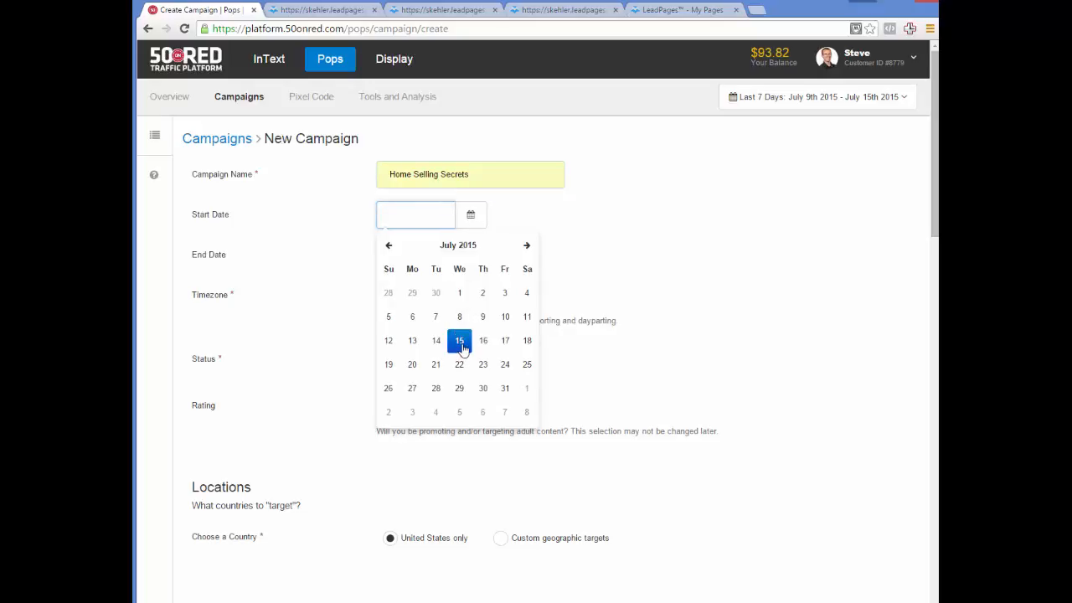
pyautogui.click(460, 341)
pyautogui.click(469, 254)
pyautogui.click(527, 285)
pyautogui.click(526, 285)
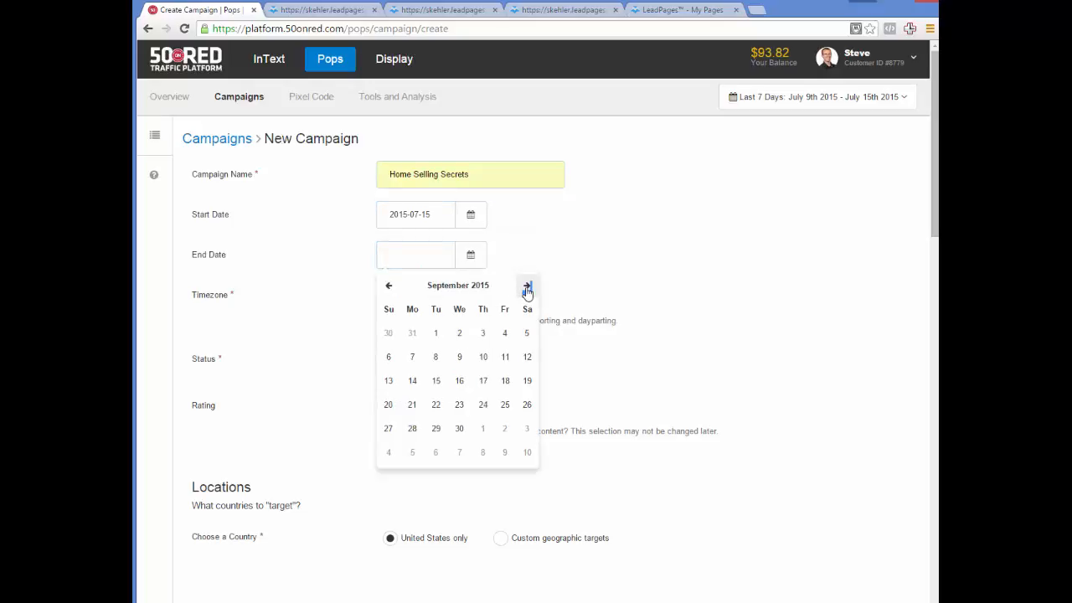
pyautogui.click(459, 428)
pyautogui.click(437, 303)
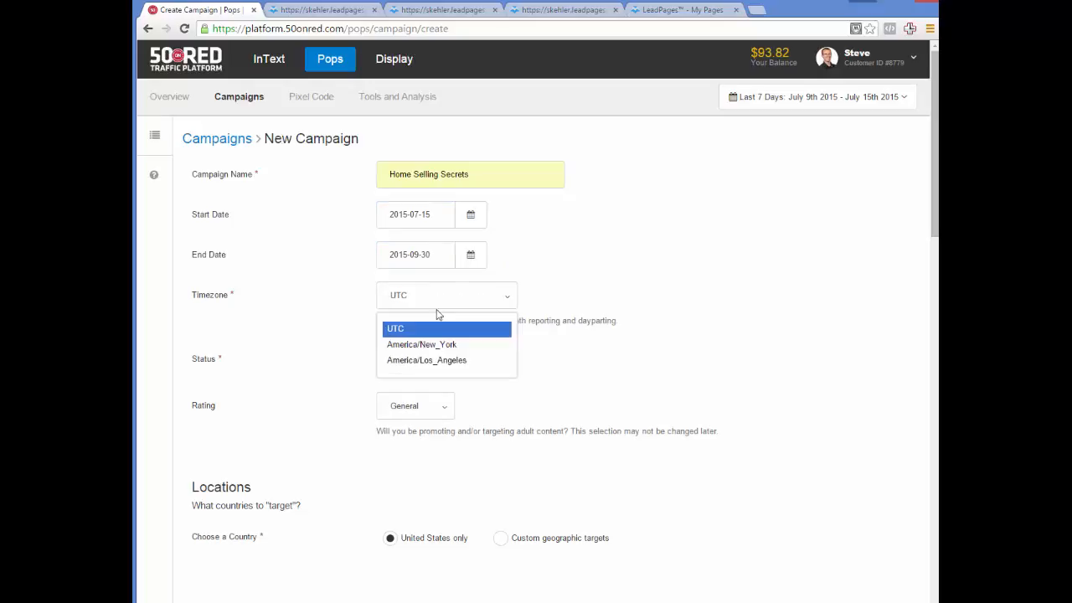
pyautogui.click(431, 362)
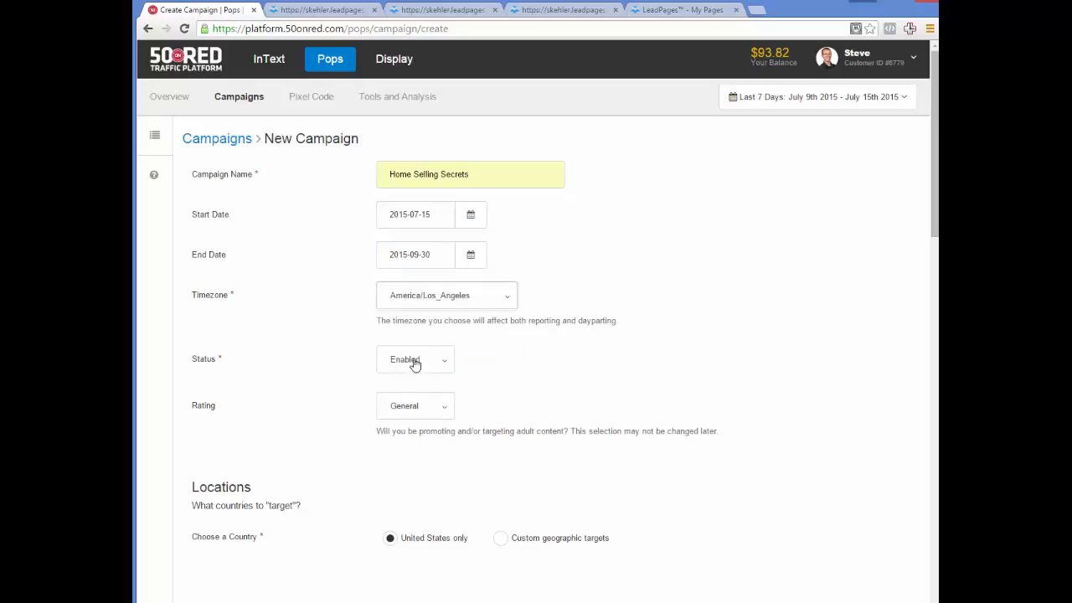
# - Enter a 0.01 CPV bid and set 5.00 daily and 50.00 total budgets
pyautogui.scroll(-2, 334, 431)
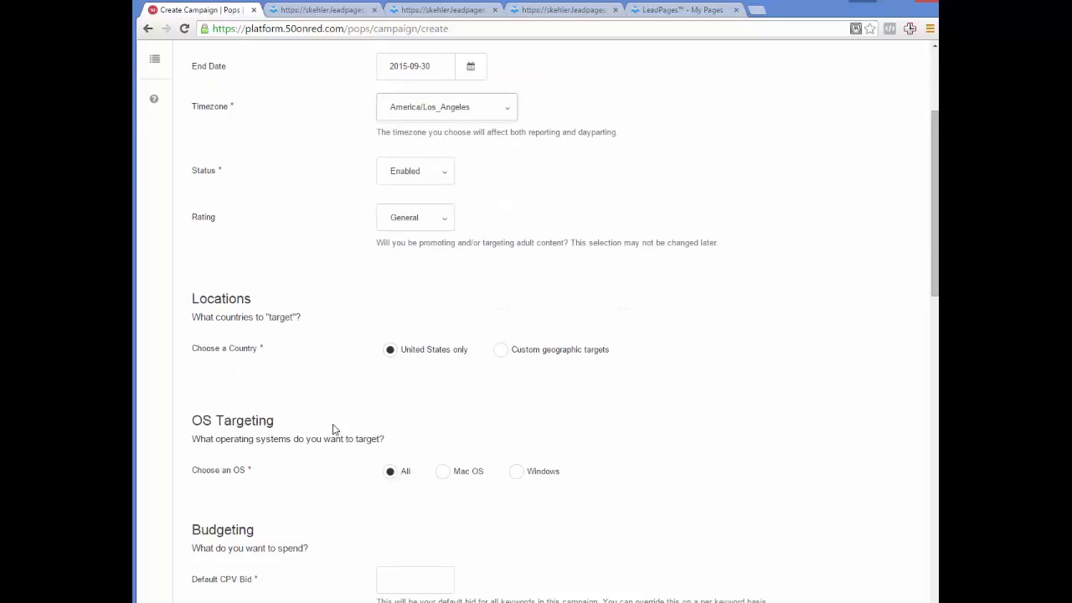
pyautogui.scroll(-1, 333, 429)
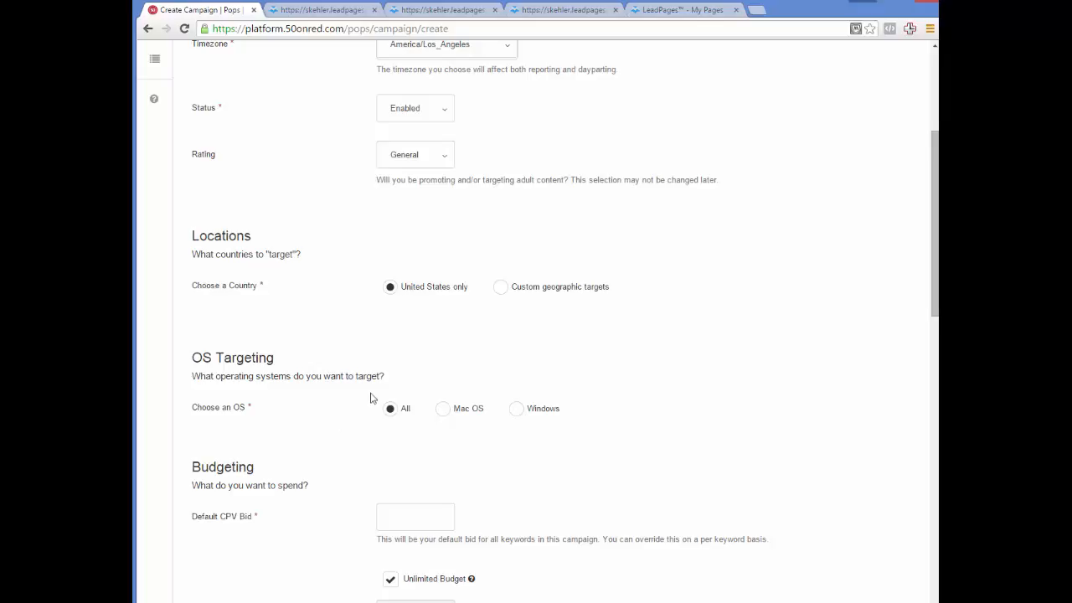
pyautogui.scroll(-3, 378, 418)
pyautogui.click(407, 335)
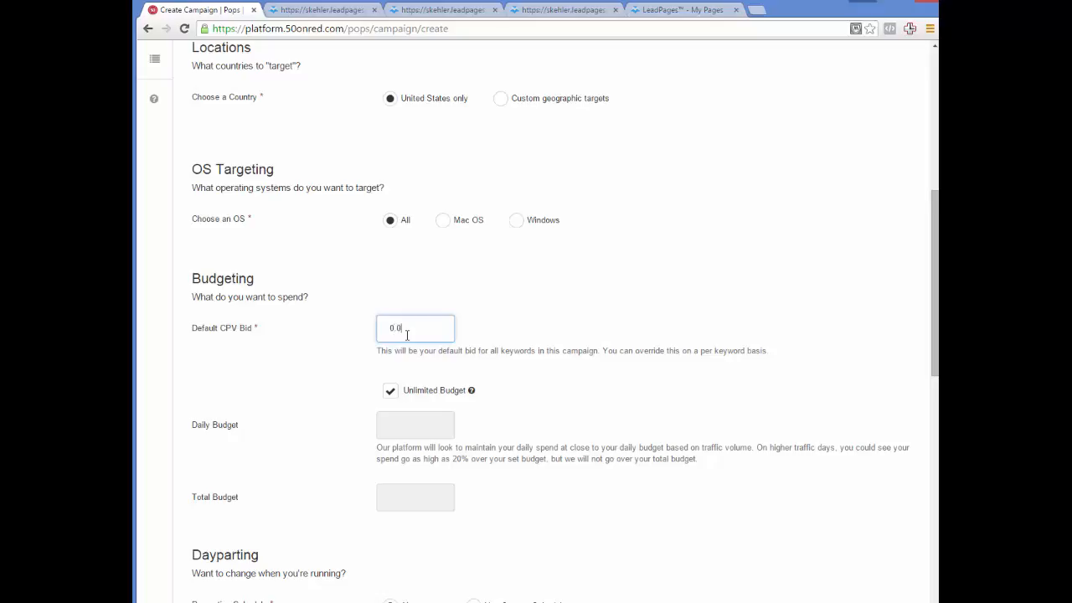
pyautogui.click(390, 390)
pyautogui.click(406, 425)
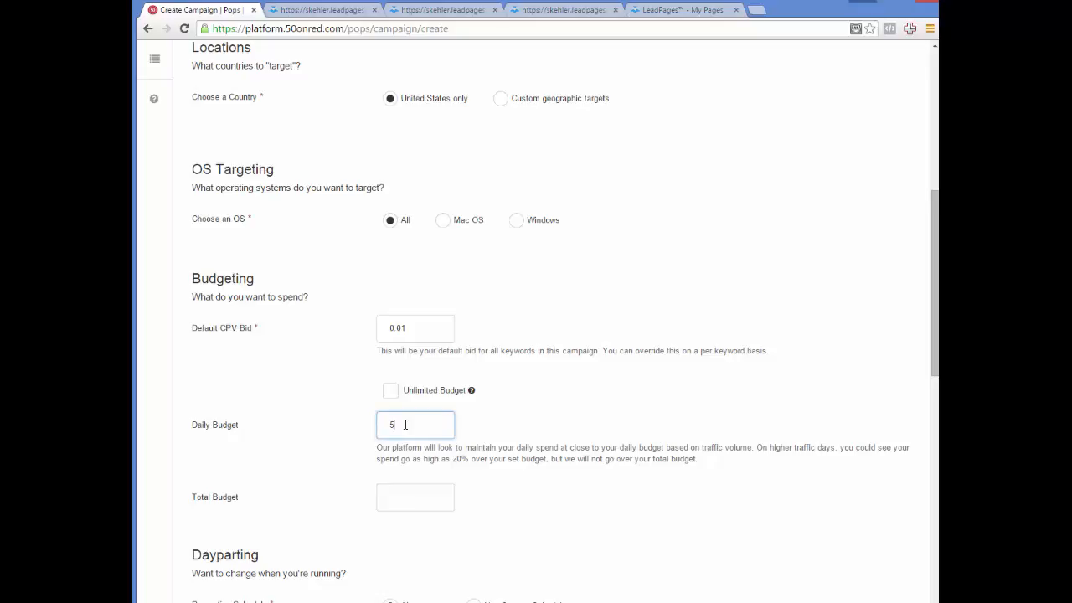
pyautogui.click(342, 437)
pyautogui.click(398, 495)
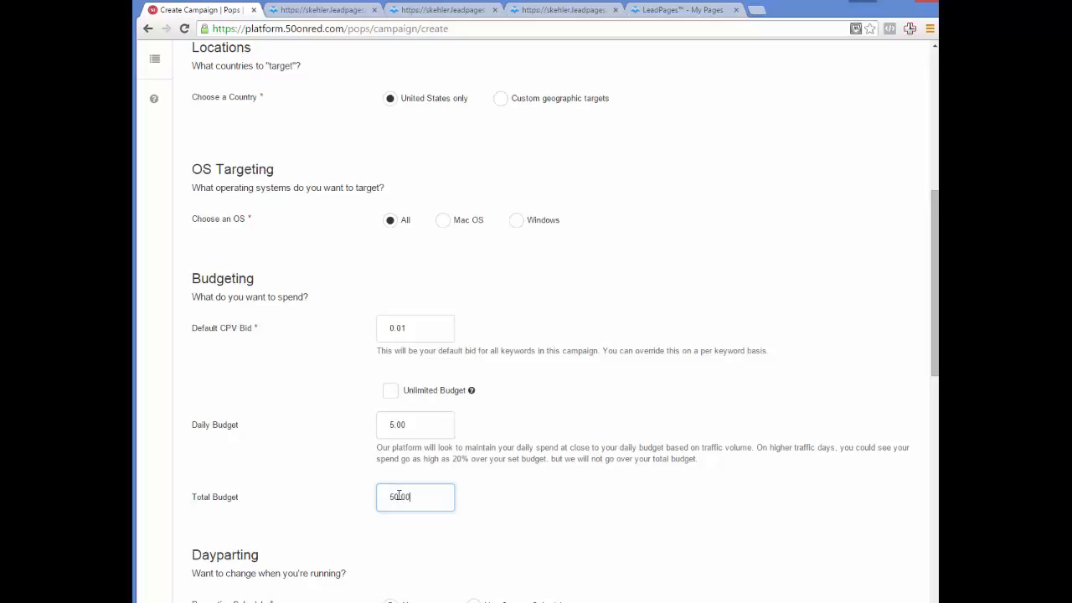
# - Cap views at 1 click per 24 hours and save the campaign
pyautogui.scroll(-3, 332, 505)
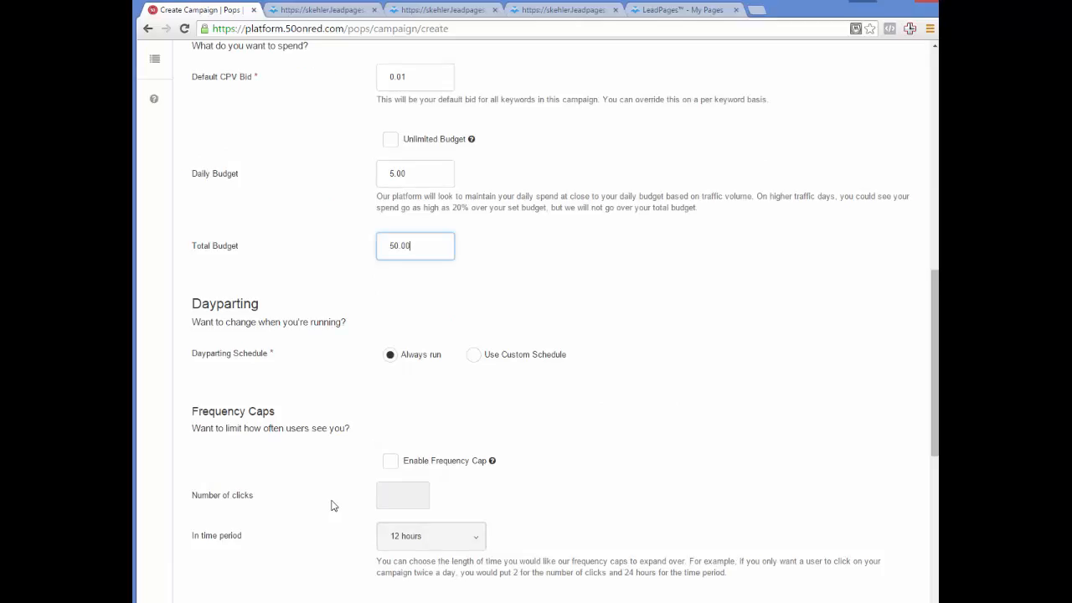
pyautogui.scroll(-1, 344, 408)
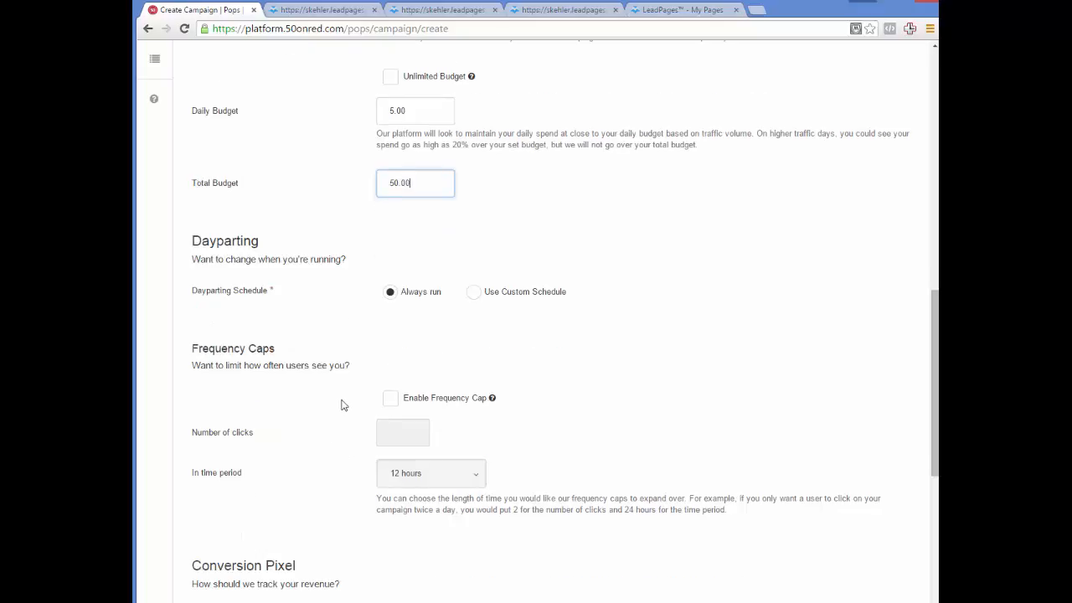
pyautogui.click(390, 398)
pyautogui.click(400, 431)
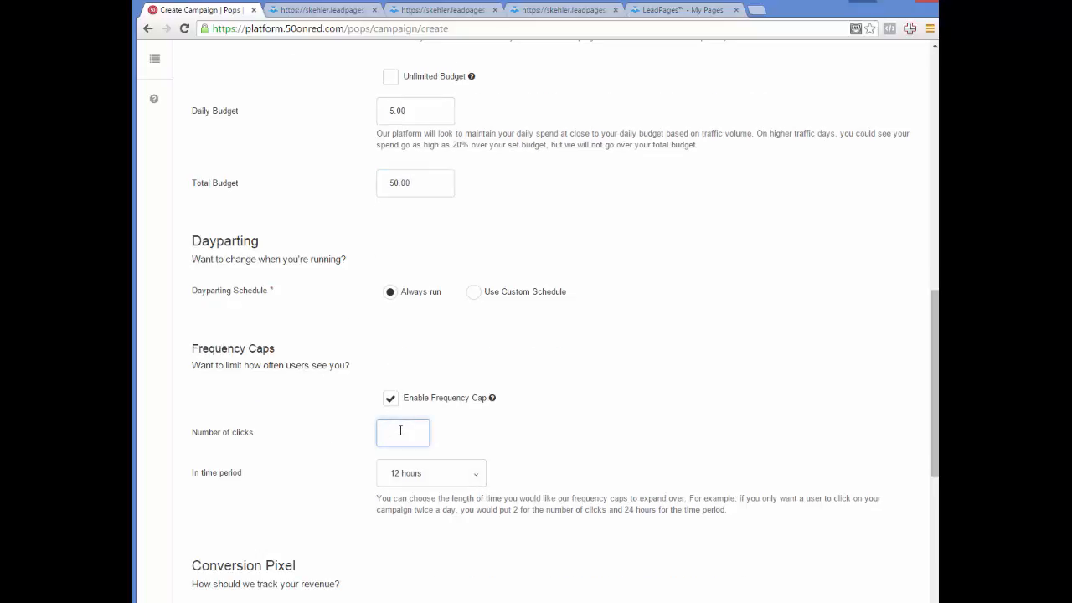
pyautogui.click(425, 476)
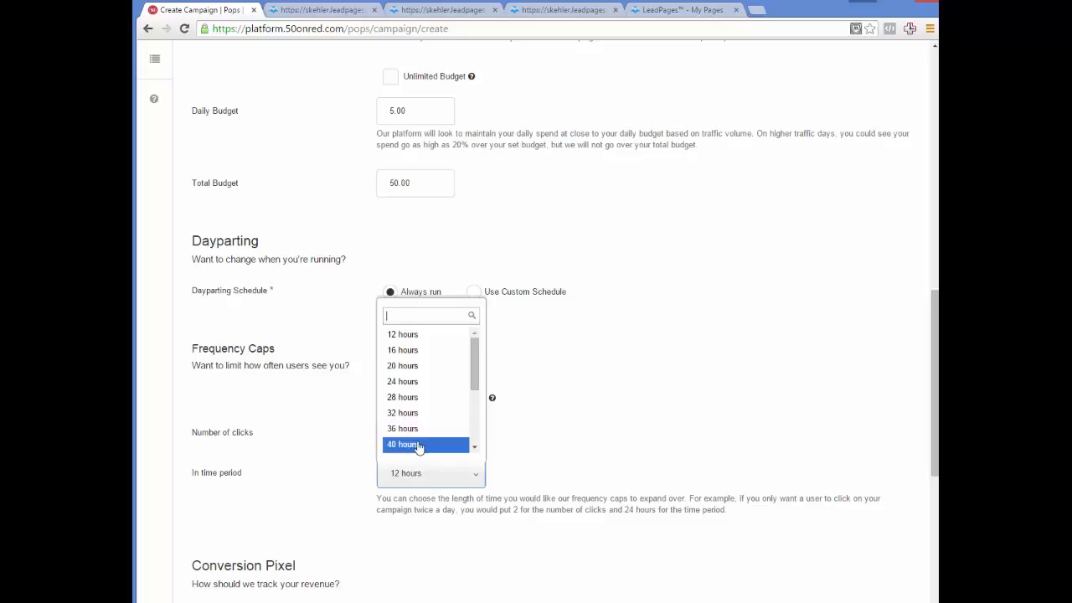
pyautogui.click(411, 382)
pyautogui.scroll(-5, 347, 408)
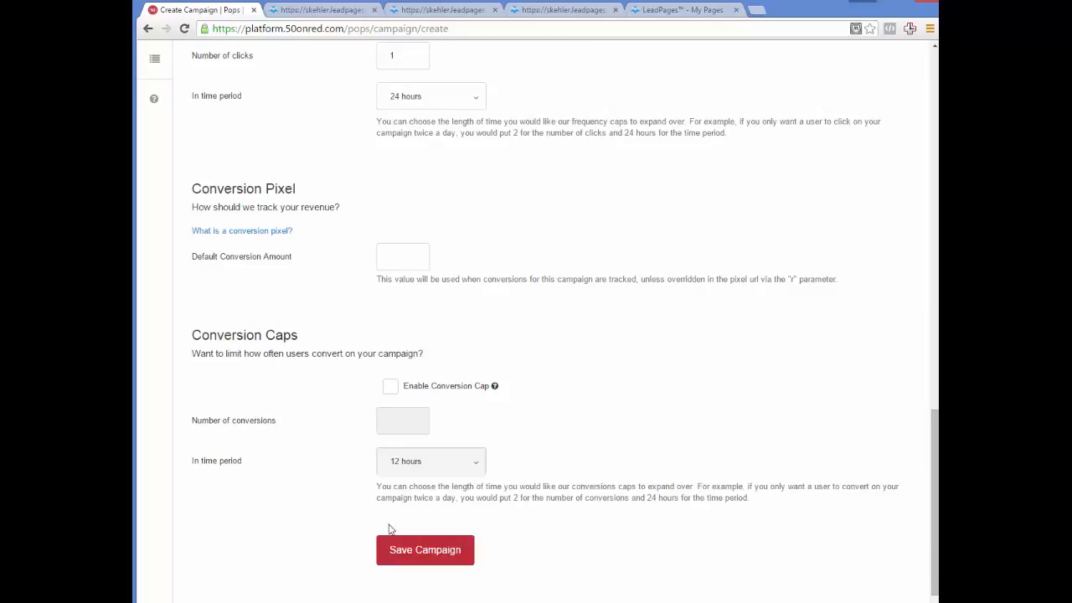
pyautogui.click(412, 550)
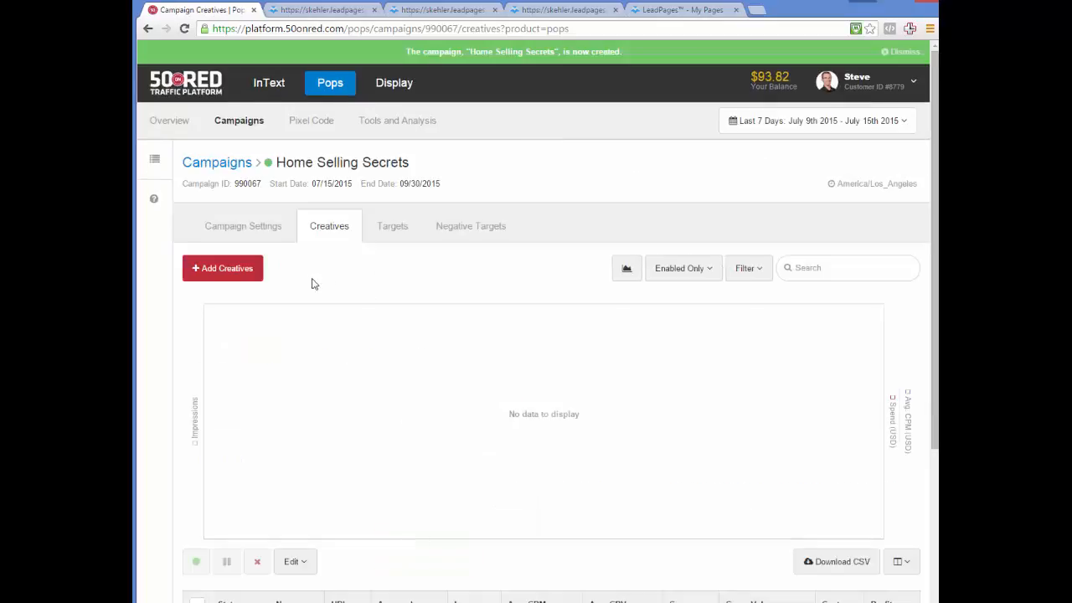
# - Add a creative named Home Selling Secrets with the 10-selling-secrets LeadPages URL as destination
pyautogui.click(232, 268)
pyautogui.click(365, 315)
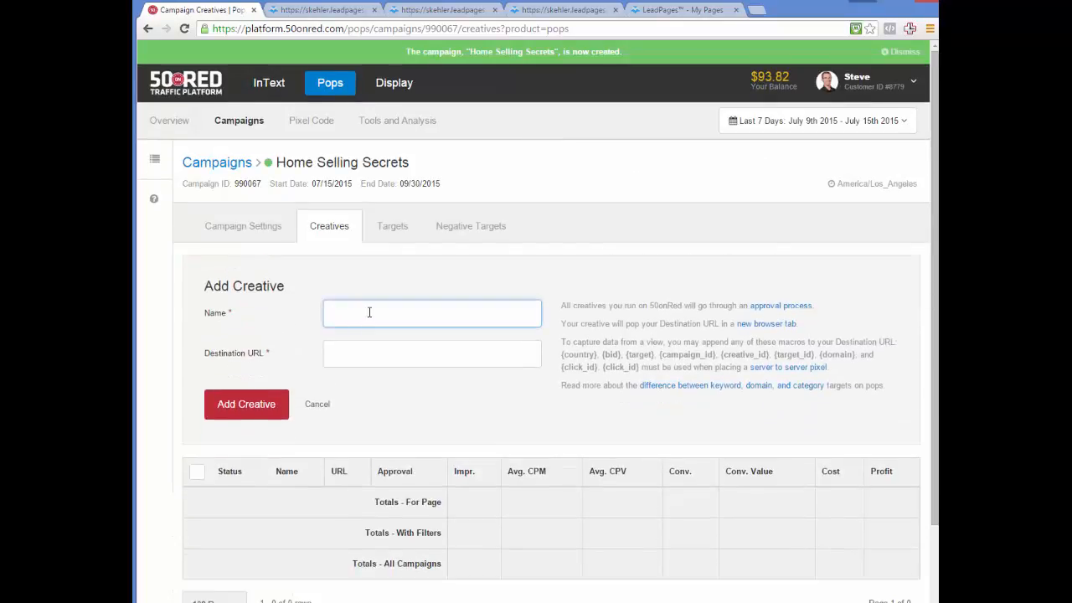
pyautogui.write('H')
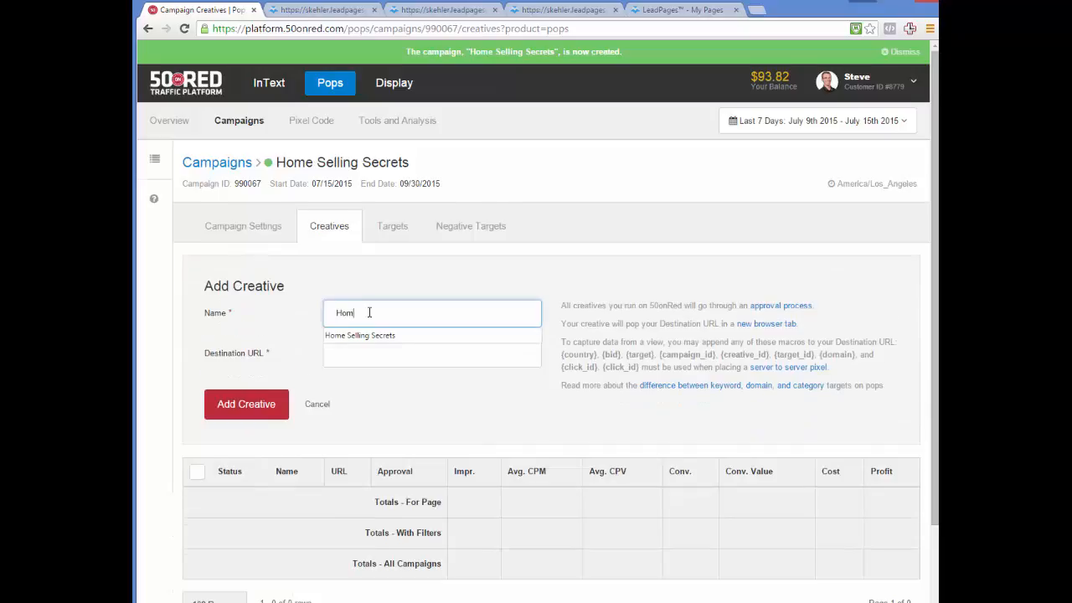
pyautogui.write('om')
pyautogui.click(370, 335)
pyautogui.click(370, 337)
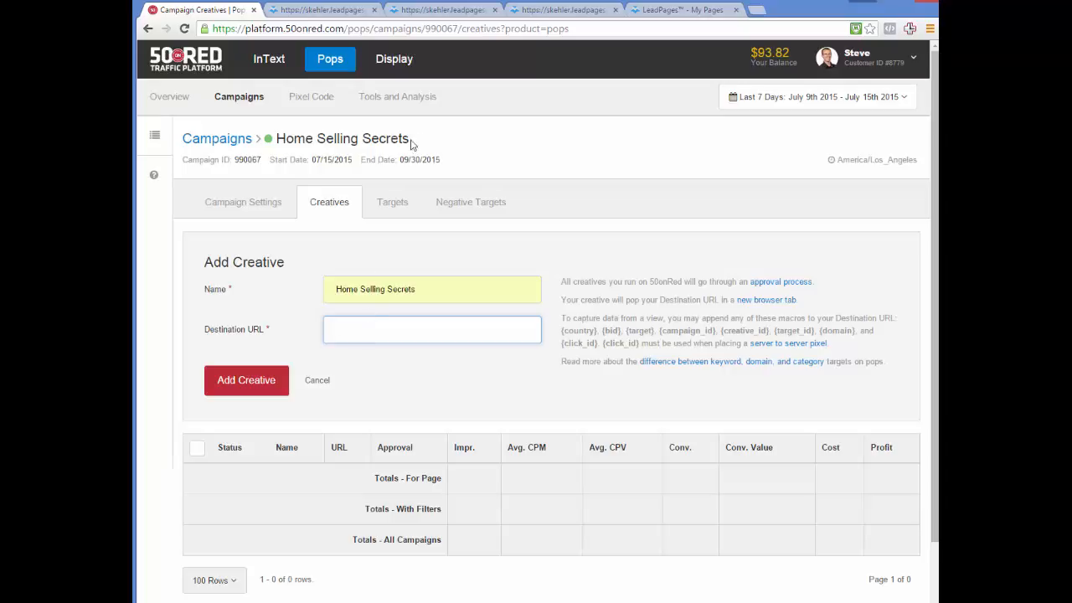
pyautogui.click(553, 12)
pyautogui.hotkey('ctrl', 'c')
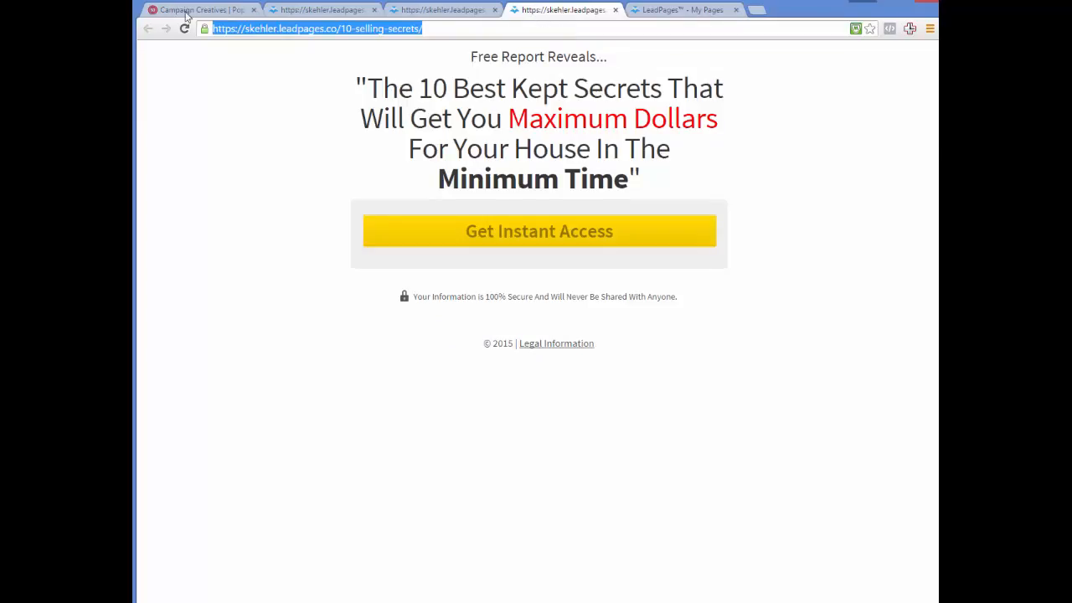
pyautogui.click(197, 10)
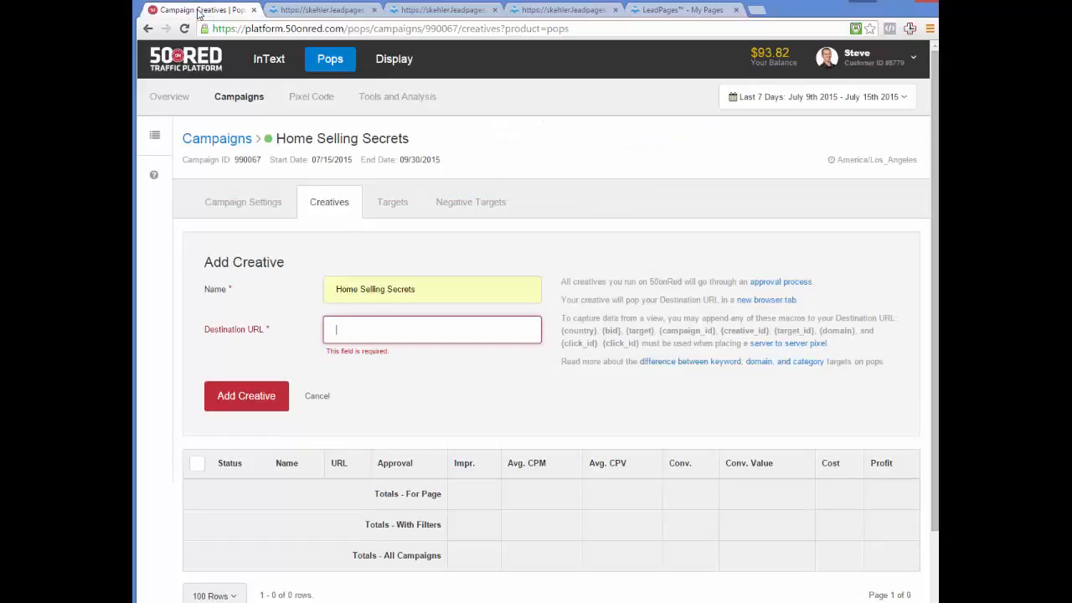
pyautogui.click(369, 336)
pyautogui.hotkey('ctrl', 'v')
# - Submit the creative, accept the terms, and go back to the campaigns list
pyautogui.click(251, 387)
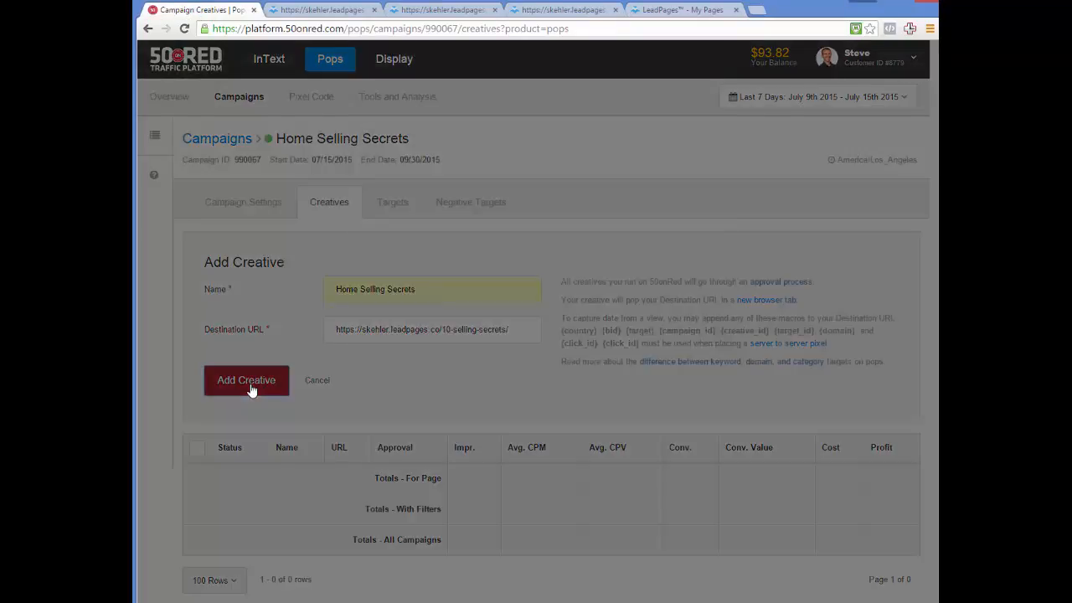
pyautogui.click(421, 425)
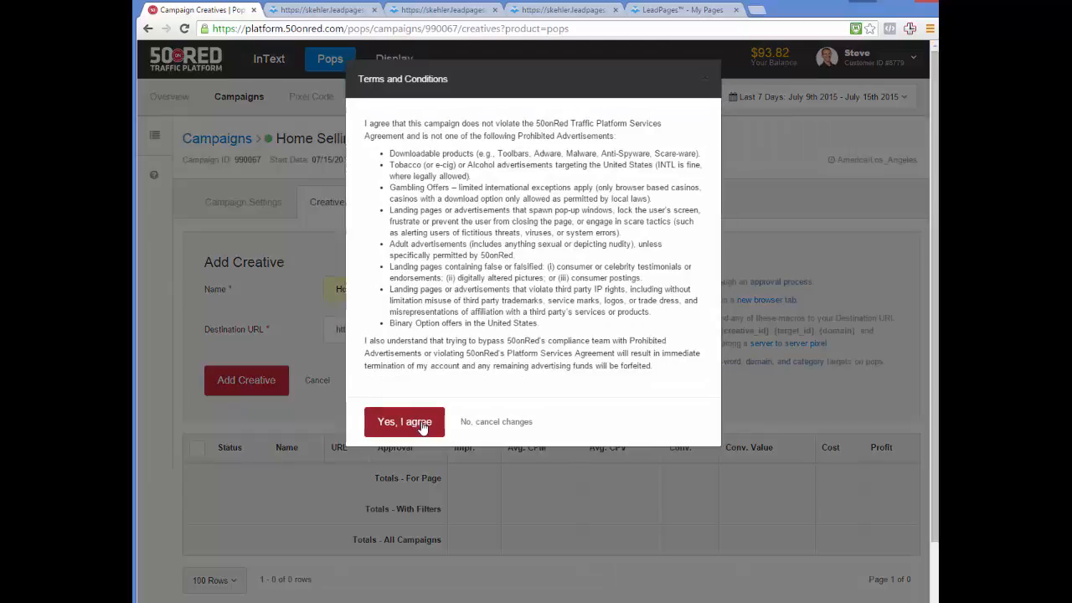
pyautogui.scroll(-3, 419, 438)
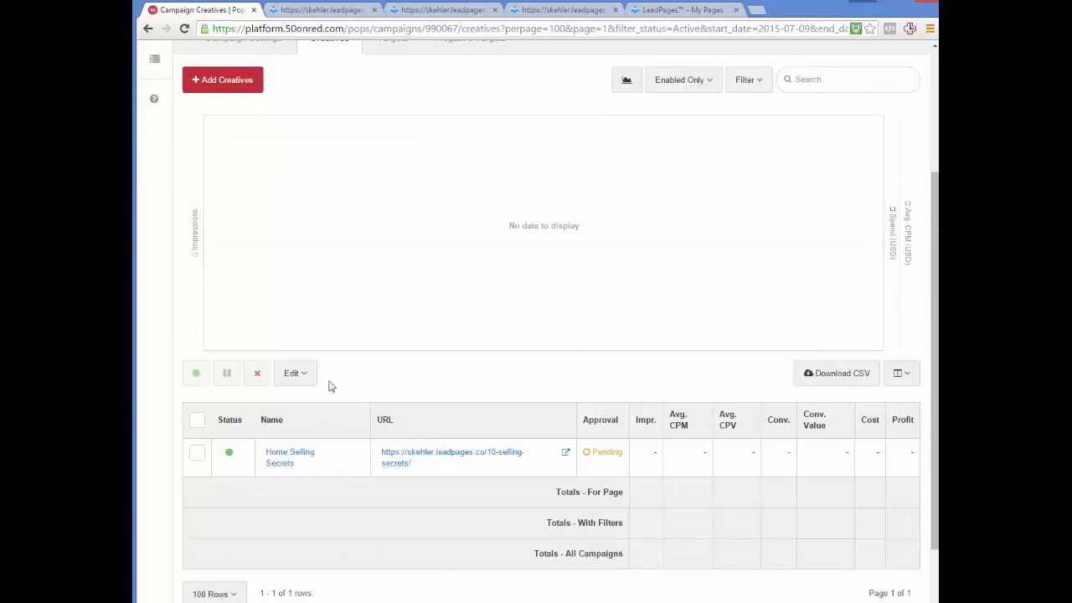
pyautogui.scroll(3, 327, 369)
pyautogui.click(241, 123)
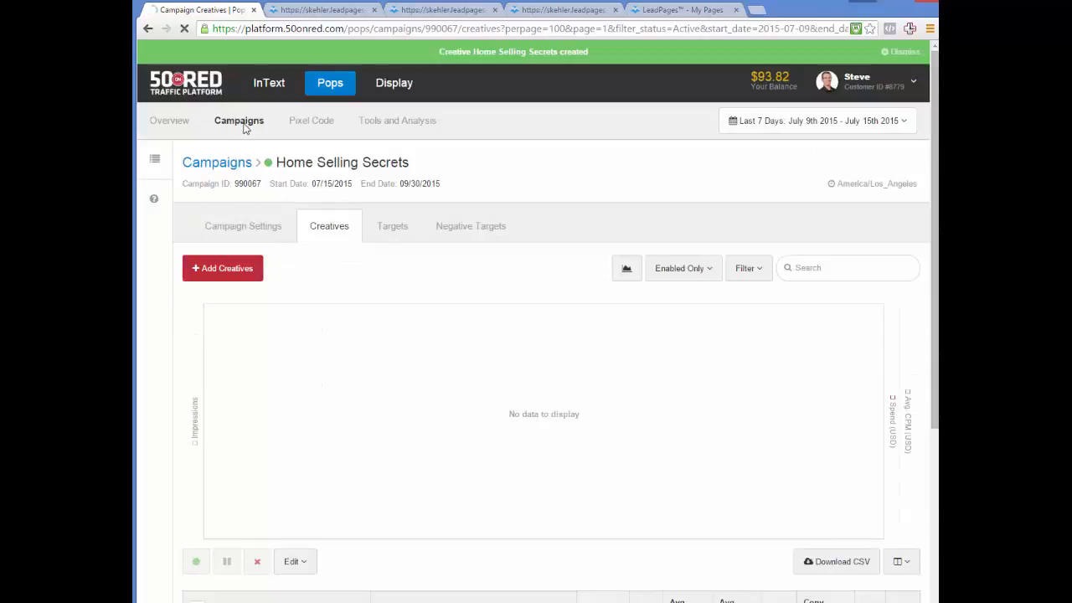
pyautogui.scroll(-2, 388, 199)
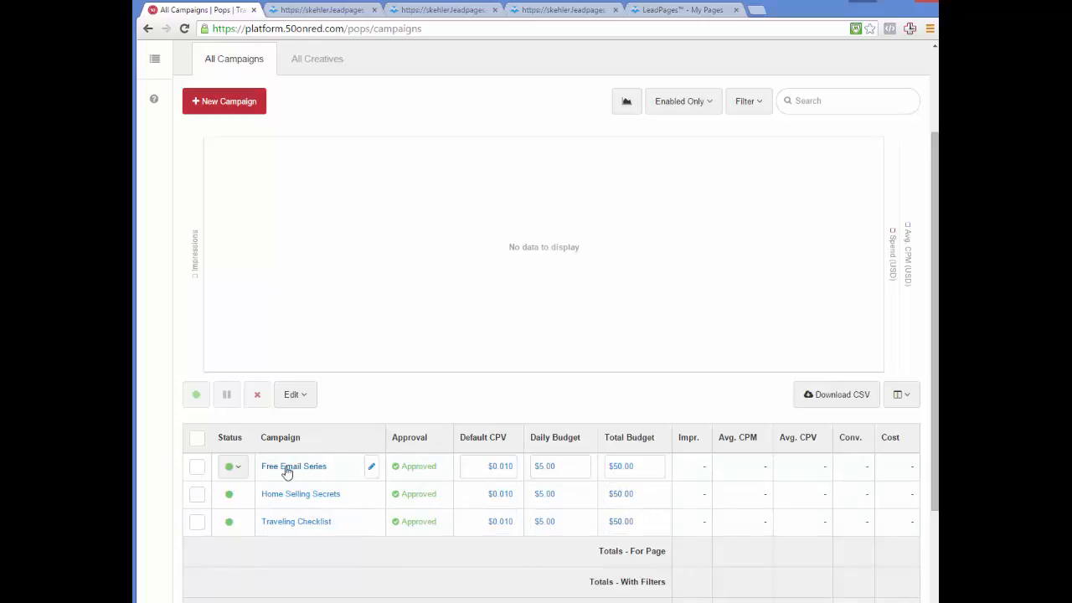
pyautogui.click(283, 524)
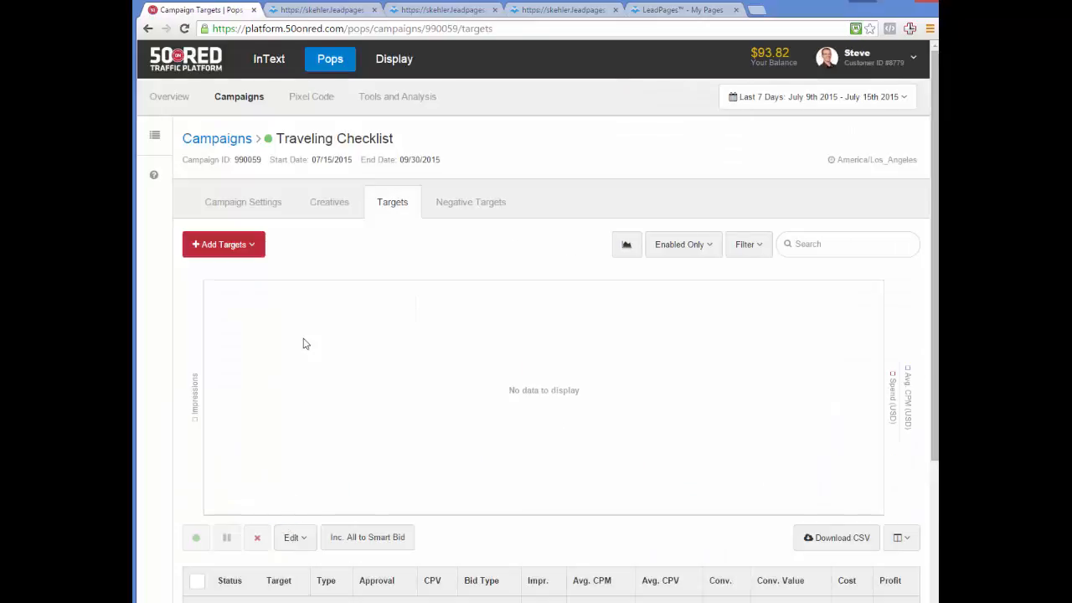
pyautogui.click(329, 208)
pyautogui.scroll(-3, 350, 289)
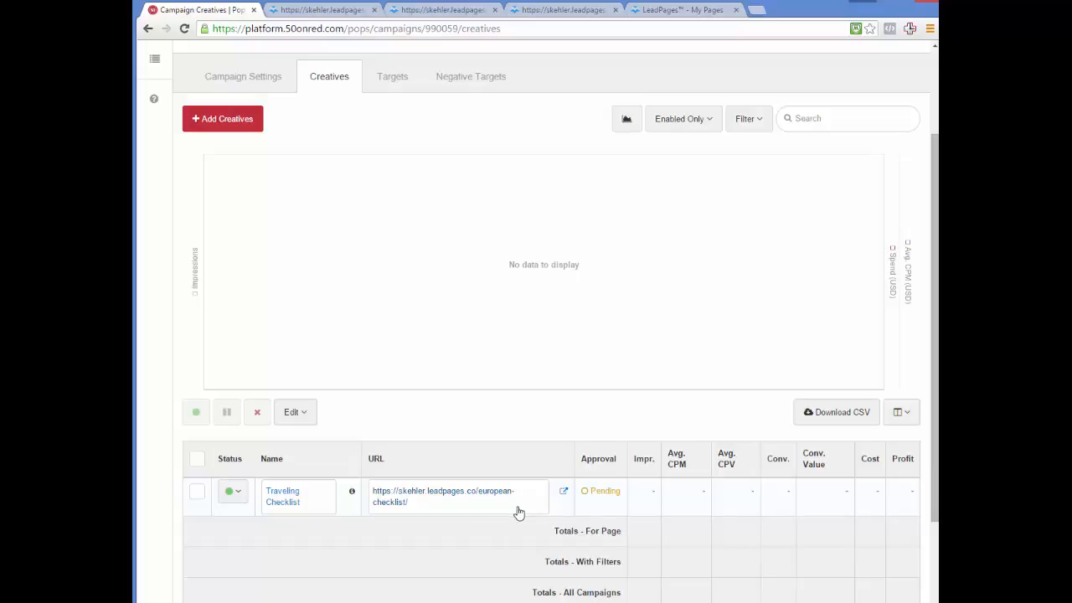
pyautogui.scroll(2, 381, 287)
pyautogui.click(252, 97)
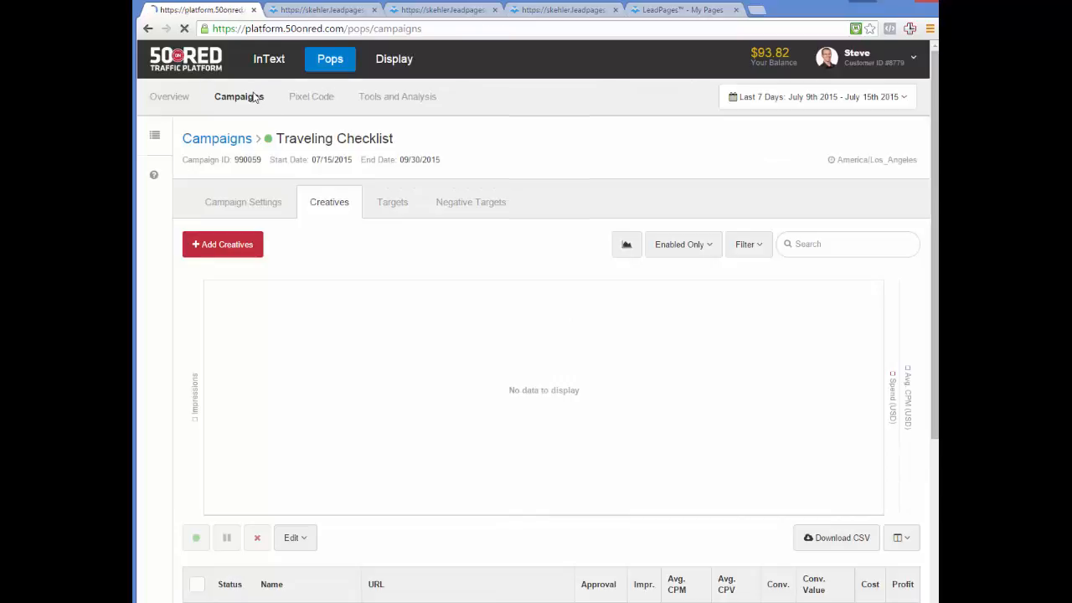